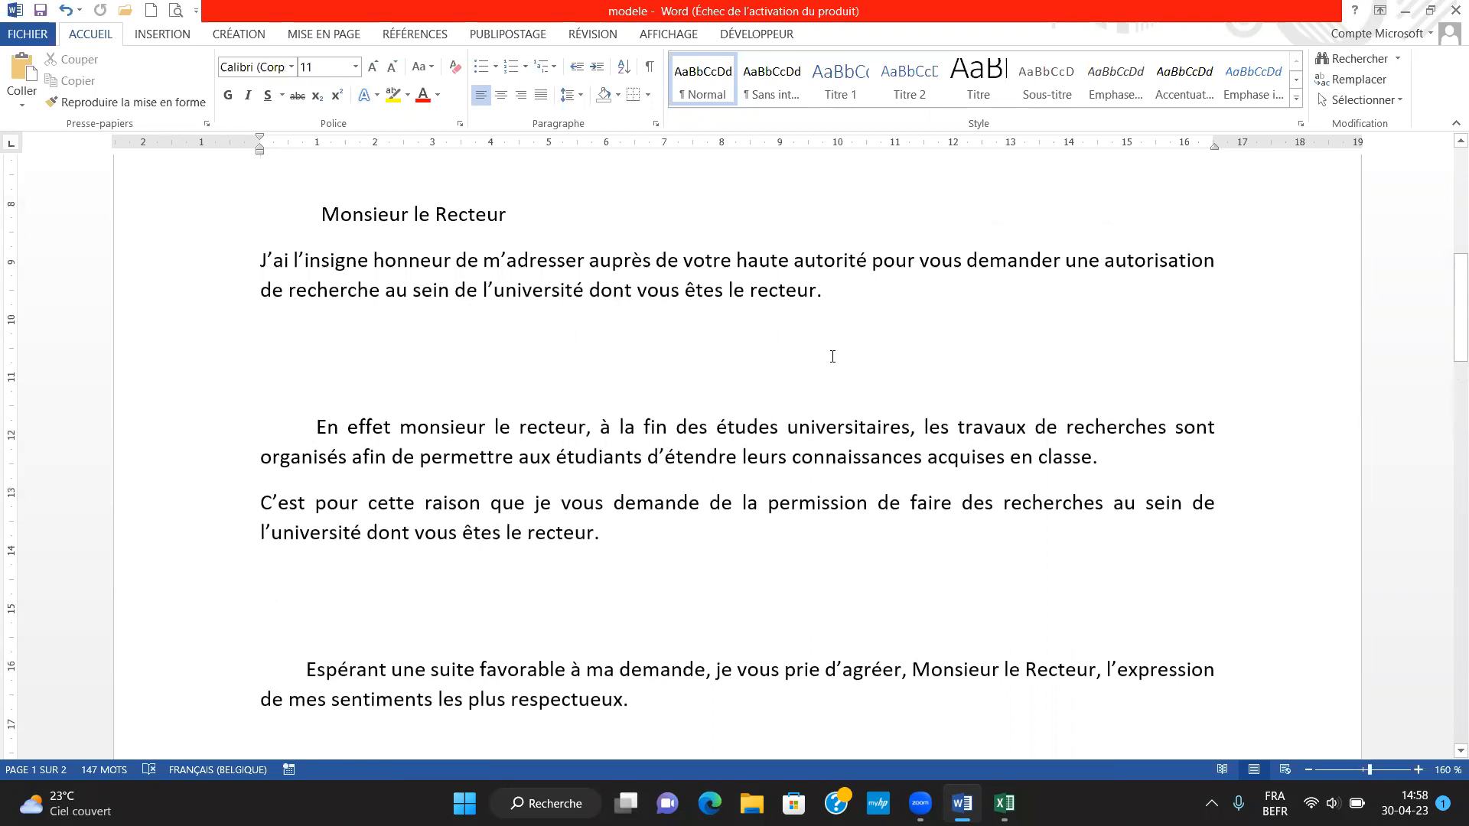
# Read through the research-permission letter from the sender block to the closing paragraph
pyautogui.scroll(1, 832, 356)
pyautogui.scroll(6, 832, 357)
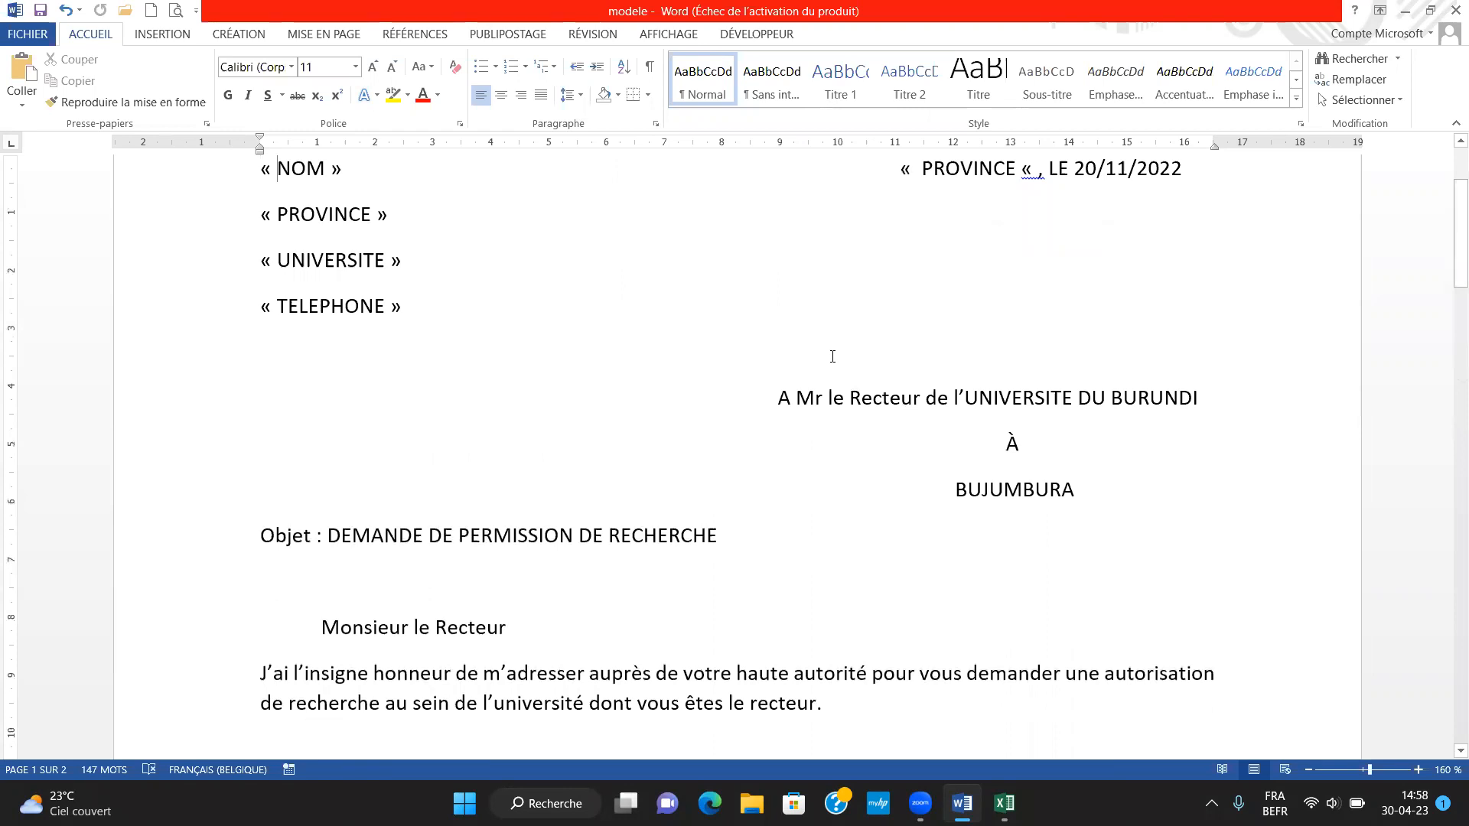
pyautogui.press('Down')
pyautogui.press('Down')
pyautogui.press('Down')
pyautogui.press('Down')
pyautogui.press('Down')
pyautogui.press('Down')
pyautogui.press('Down')
pyautogui.press('Down')
pyautogui.press('Down')
pyautogui.press('Down')
pyautogui.press('Down')
pyautogui.press('Down')
pyautogui.press('Down')
pyautogui.press('Down')
pyautogui.press('Down')
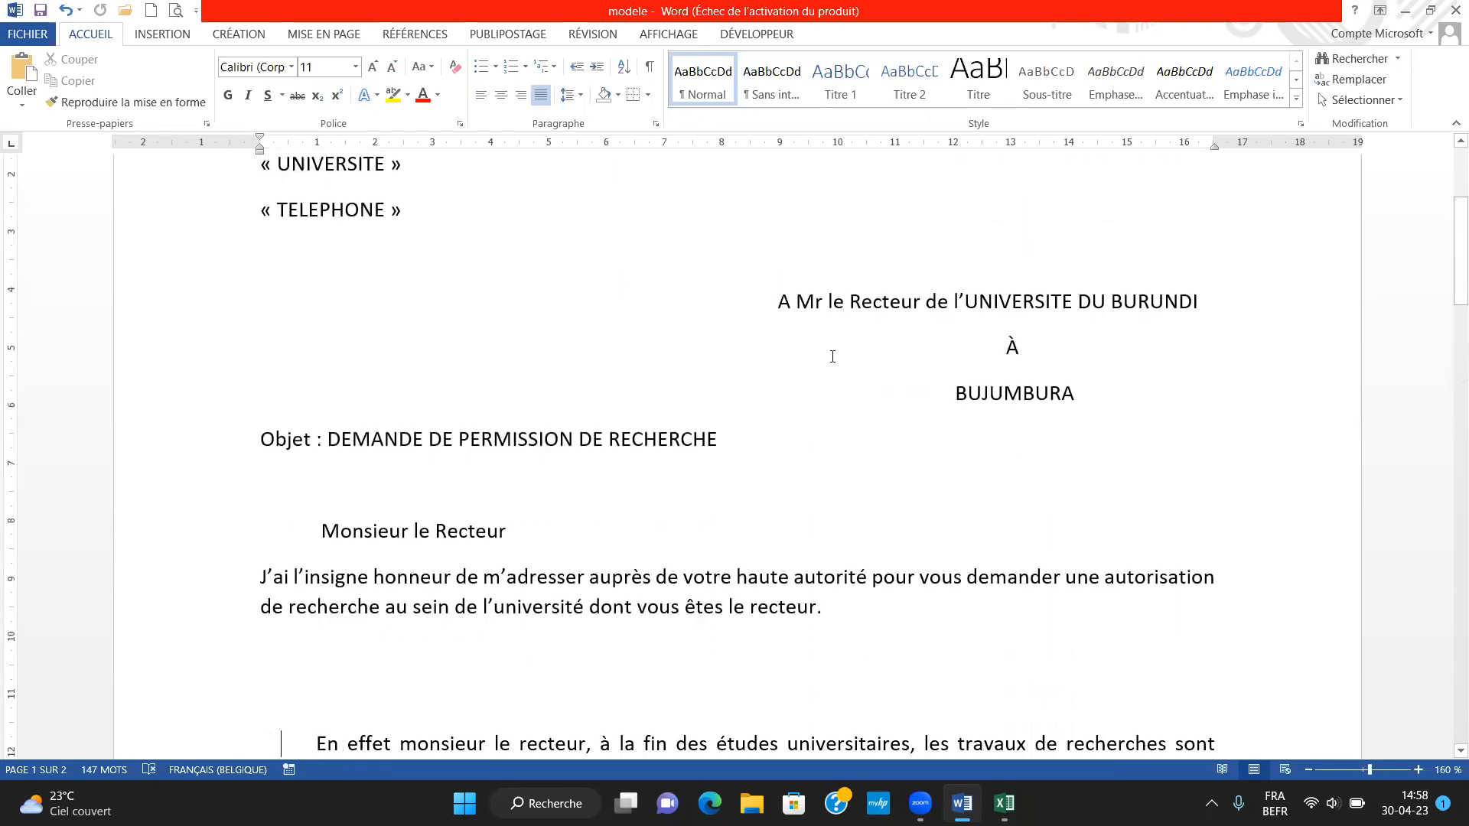
pyautogui.press('Down')
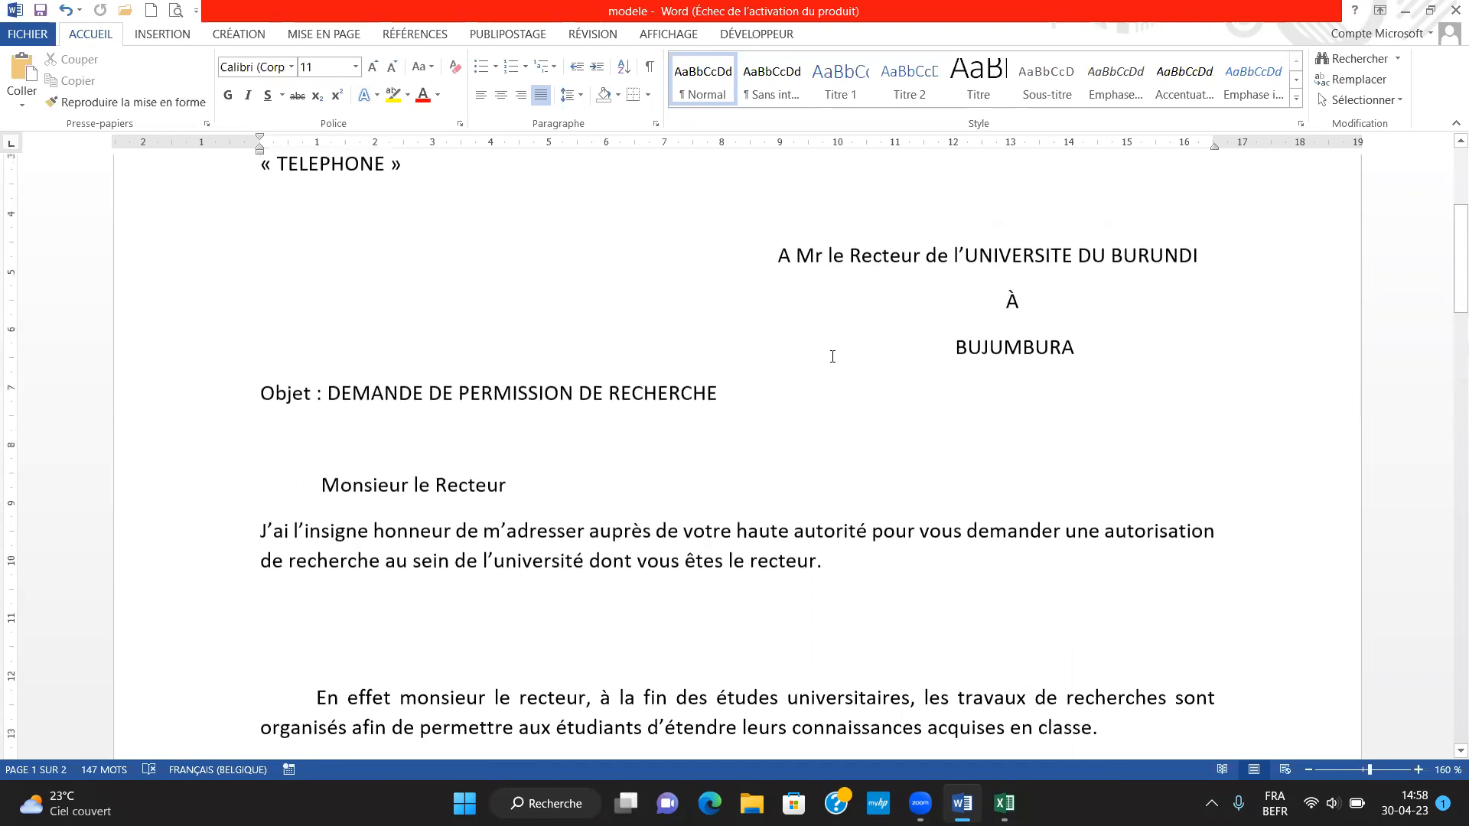
pyautogui.press('Down')
pyautogui.press('Down')
pyautogui.press('Down')
pyautogui.press('Down')
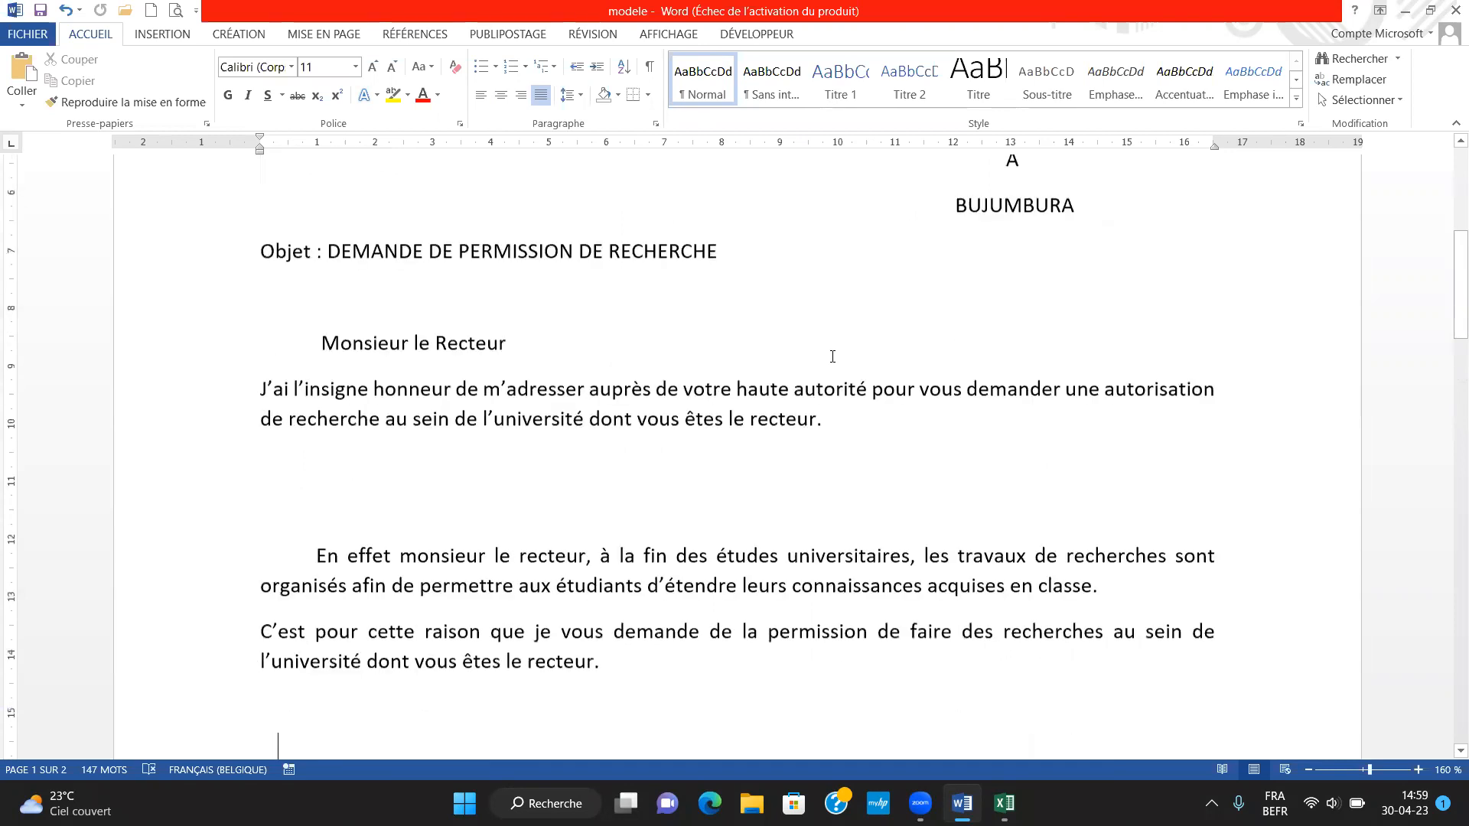
pyautogui.press('Down')
pyautogui.press('Down')
pyautogui.press('Down')
pyautogui.press('Up')
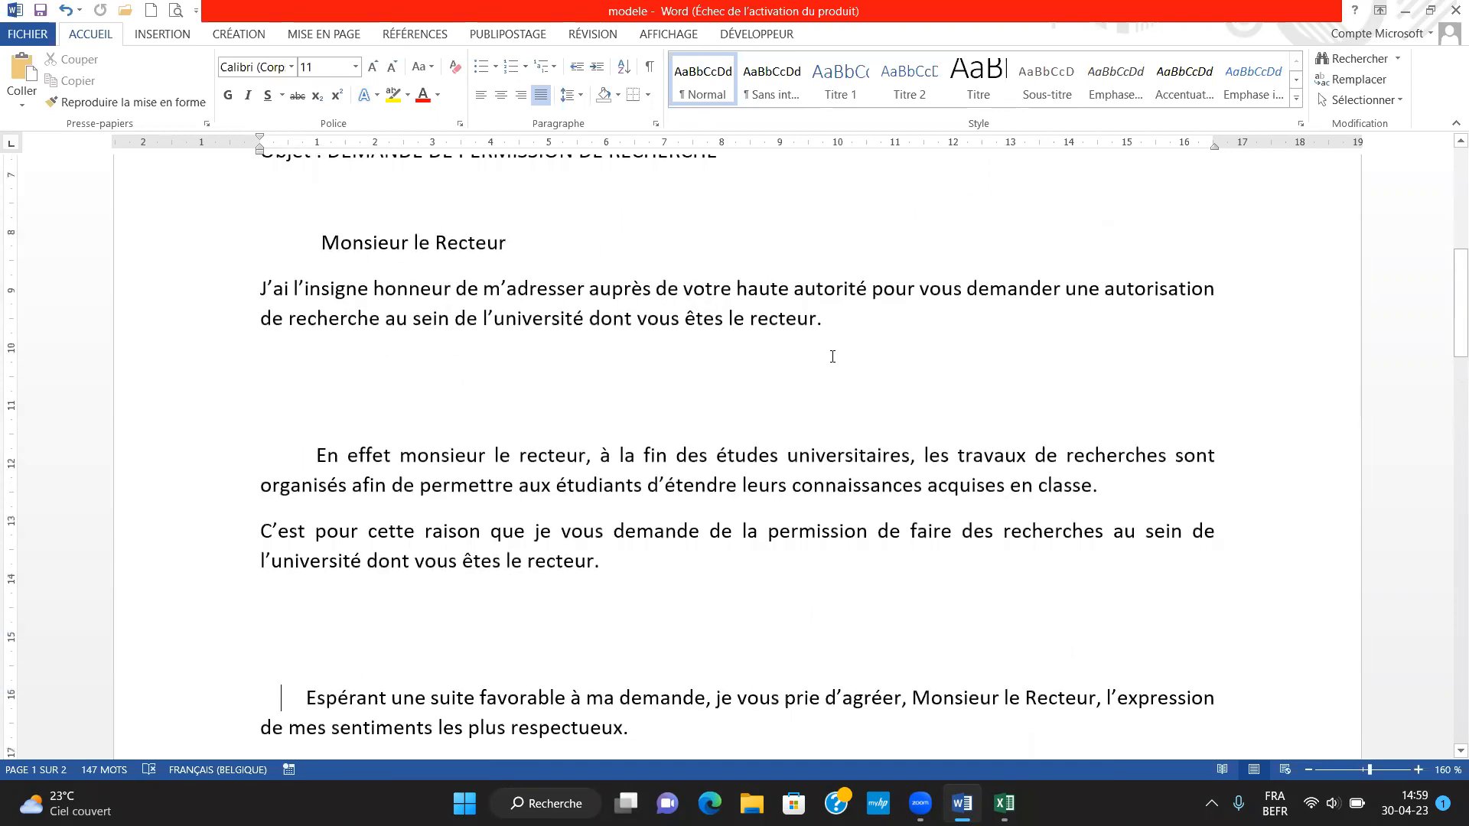
pyautogui.press('Up')
pyautogui.press('Up')
pyautogui.press('Up')
pyautogui.press('Up')
pyautogui.press('Up')
pyautogui.press('Up')
pyautogui.press('Up')
pyautogui.press('Up')
pyautogui.press('Up')
pyautogui.press('Up')
pyautogui.press('Up')
pyautogui.press('Up')
pyautogui.press('Up')
pyautogui.press('Up')
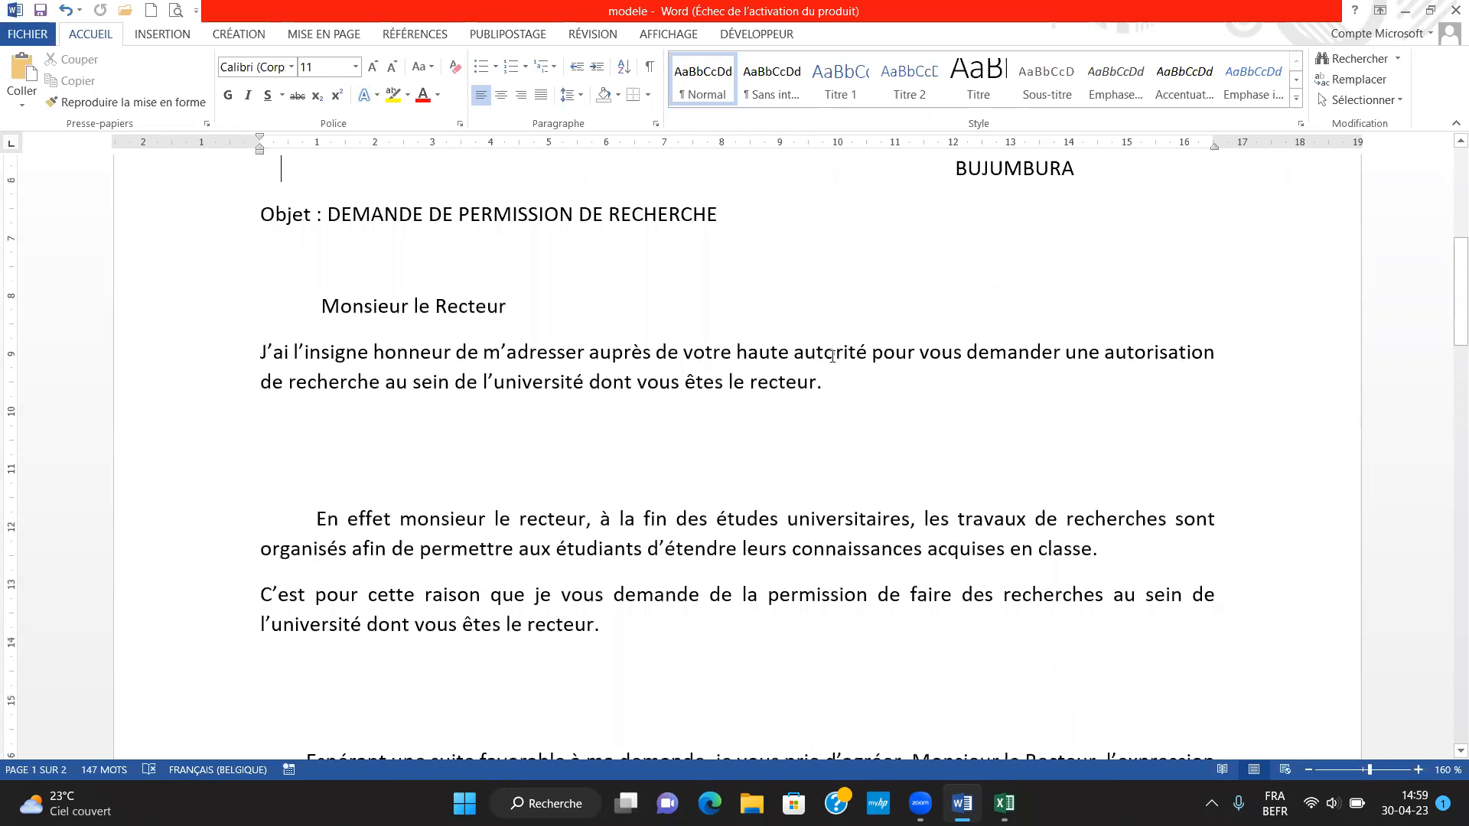
pyautogui.press('Up')
pyautogui.press('Up')
pyautogui.press('Up')
pyautogui.press('Up')
pyautogui.press('Up')
pyautogui.press('Up')
pyautogui.press('Up')
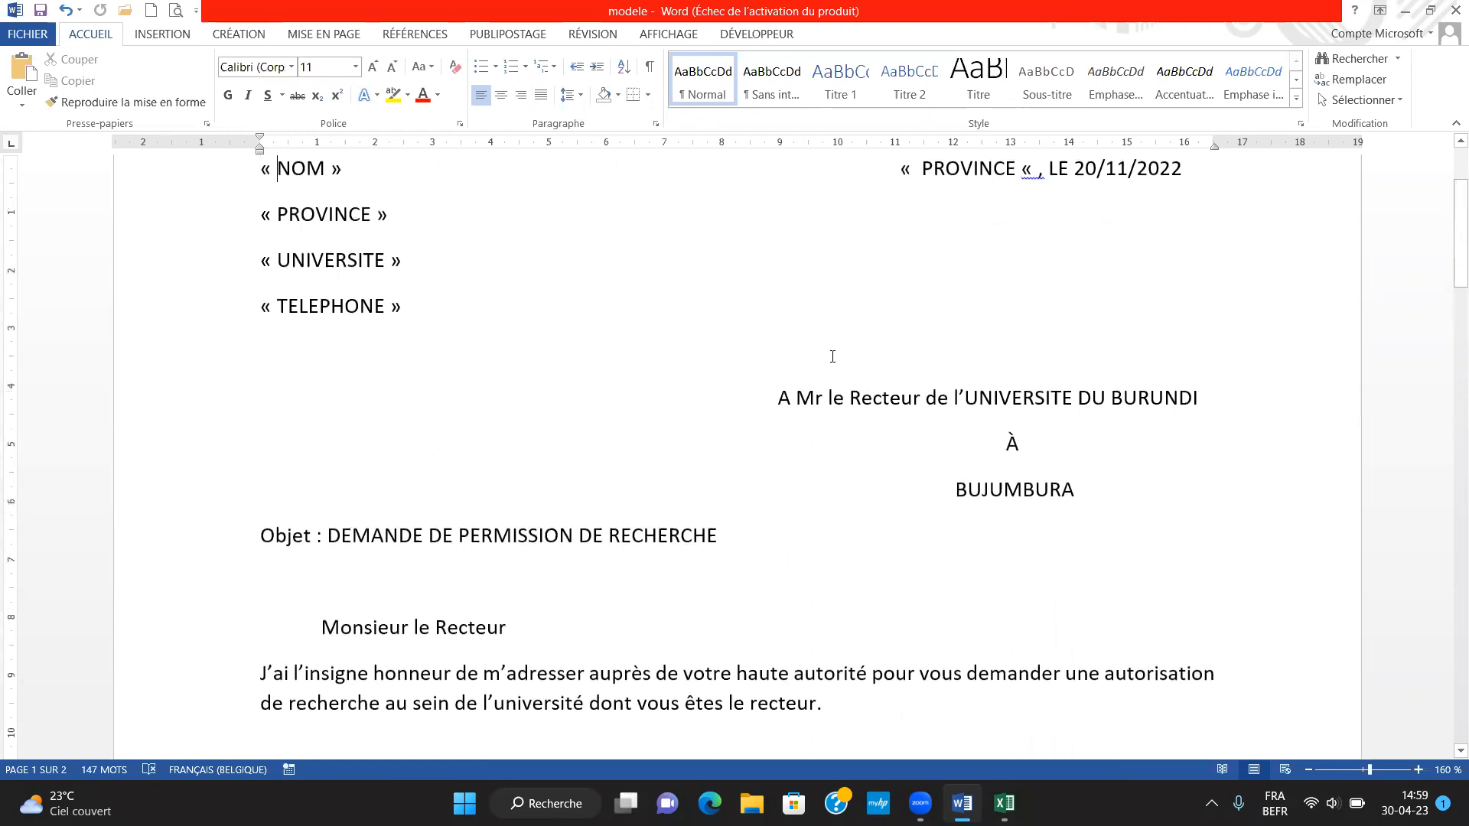
# Examine the NOM, PROVINCE, UNIVERSITE and TELEPHONE placeholders in the letter's sender block and the PROVINCE placeholder in the date line
pyautogui.click(668, 504)
pyautogui.click(395, 343)
pyautogui.click(890, 397)
pyautogui.moveTo(351, 171); pyautogui.dragTo(287, 167)
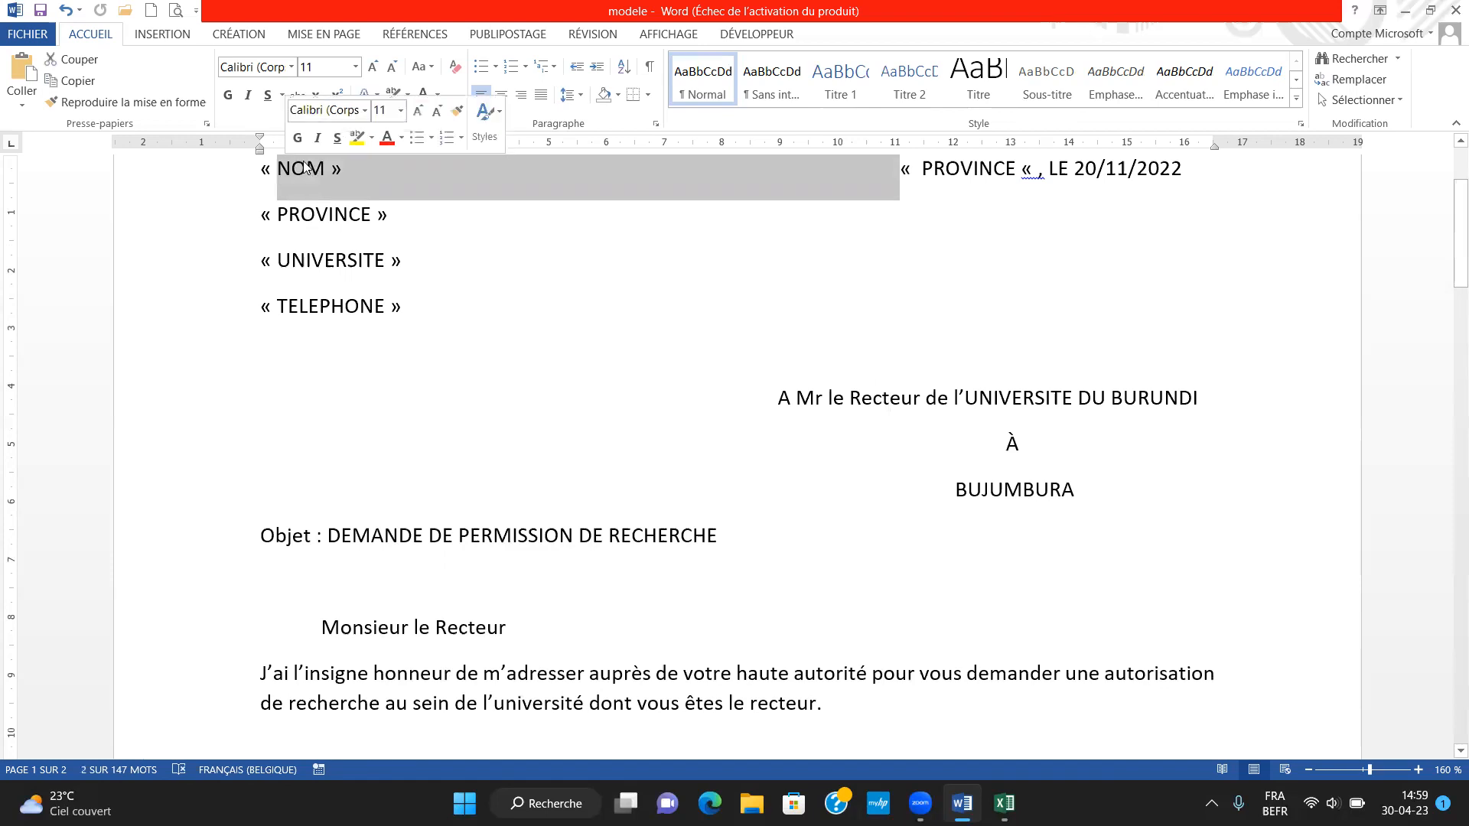
pyautogui.click(305, 167)
pyautogui.click(317, 223)
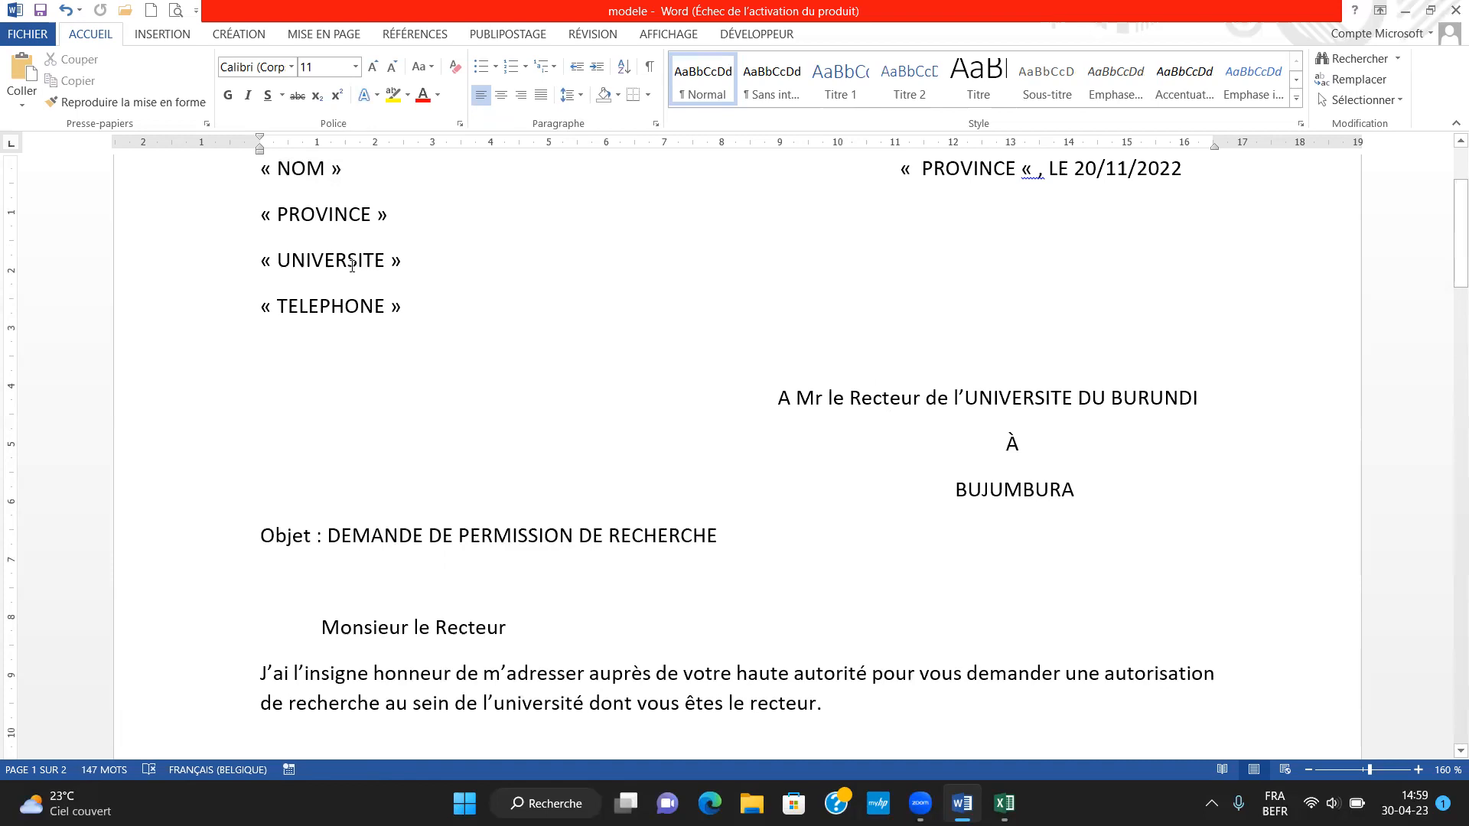
pyautogui.click(352, 260)
pyautogui.click(370, 323)
pyautogui.click(987, 168)
# Examine the PROVINCE and NOM placeholders in the signature block at the end of the letter
pyautogui.press('Down')
pyautogui.press('Down')
pyautogui.press('Down')
pyautogui.press('Down')
pyautogui.press('Down')
pyautogui.press('Down')
pyautogui.press('Down')
pyautogui.press('Down')
pyautogui.press('Down')
pyautogui.press('Down')
pyautogui.press('Down')
pyautogui.press('Down')
pyautogui.press('Down')
pyautogui.press('Down')
pyautogui.press('Down')
pyautogui.press('Down')
pyautogui.press('Down')
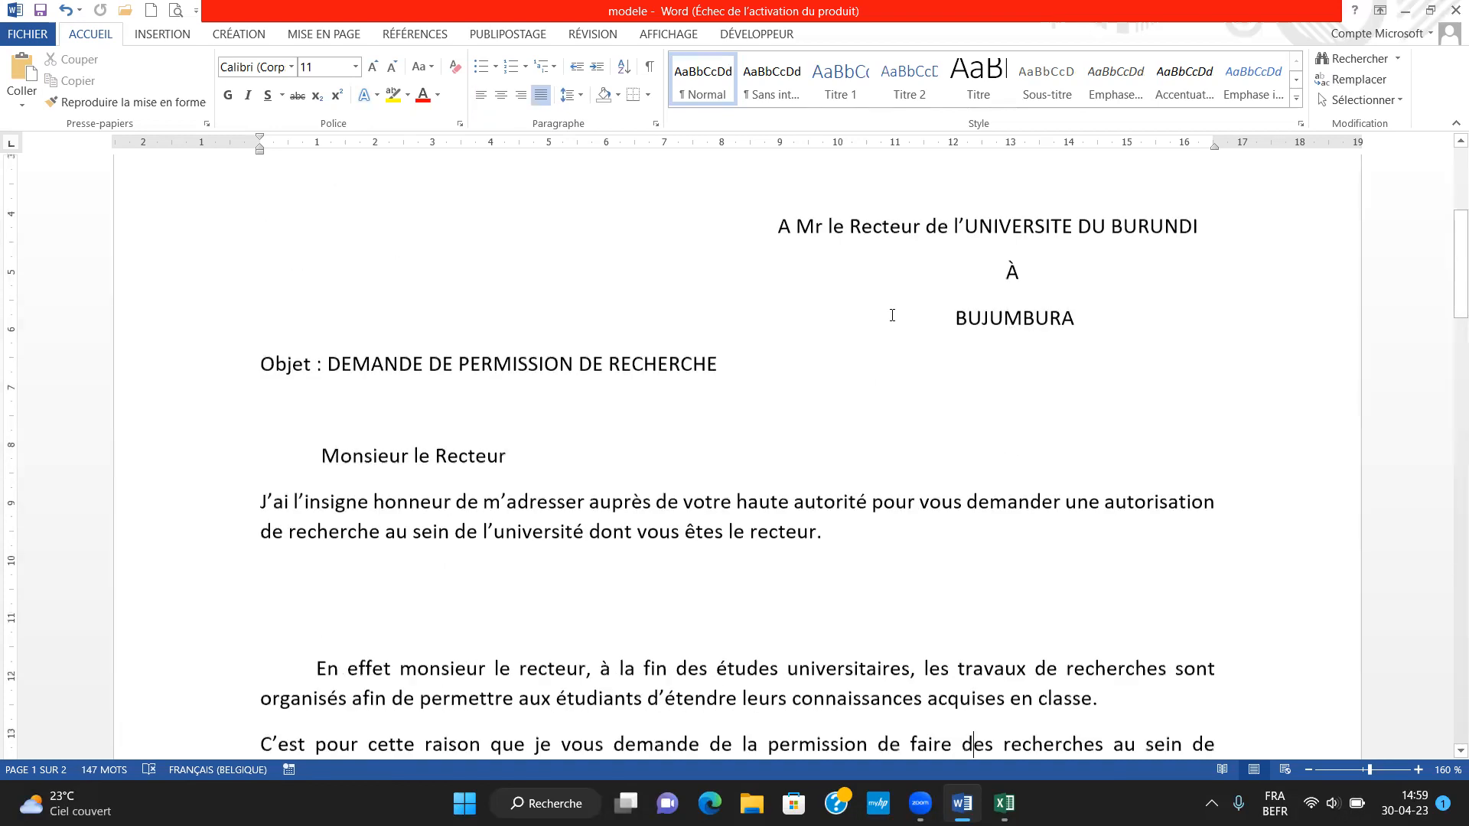
pyautogui.press('Down')
pyautogui.press('Down')
pyautogui.press('Down')
pyautogui.press('Down')
pyautogui.press('Down')
pyautogui.press('Down')
pyautogui.press('Down')
pyautogui.press('Down')
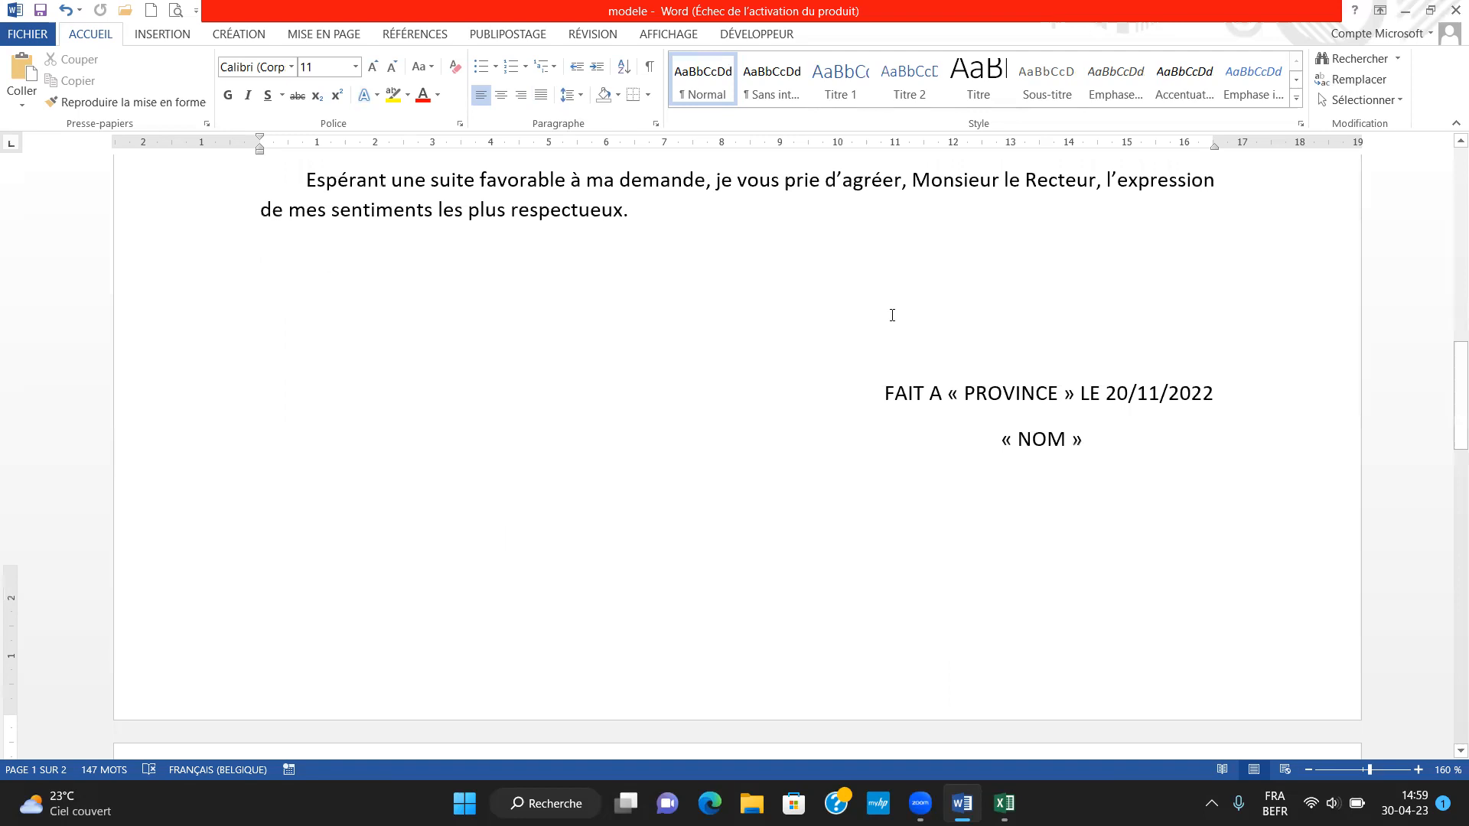
pyautogui.press('Down')
pyautogui.press('Down')
pyautogui.press('Down')
pyautogui.press('Down')
pyautogui.click(982, 229)
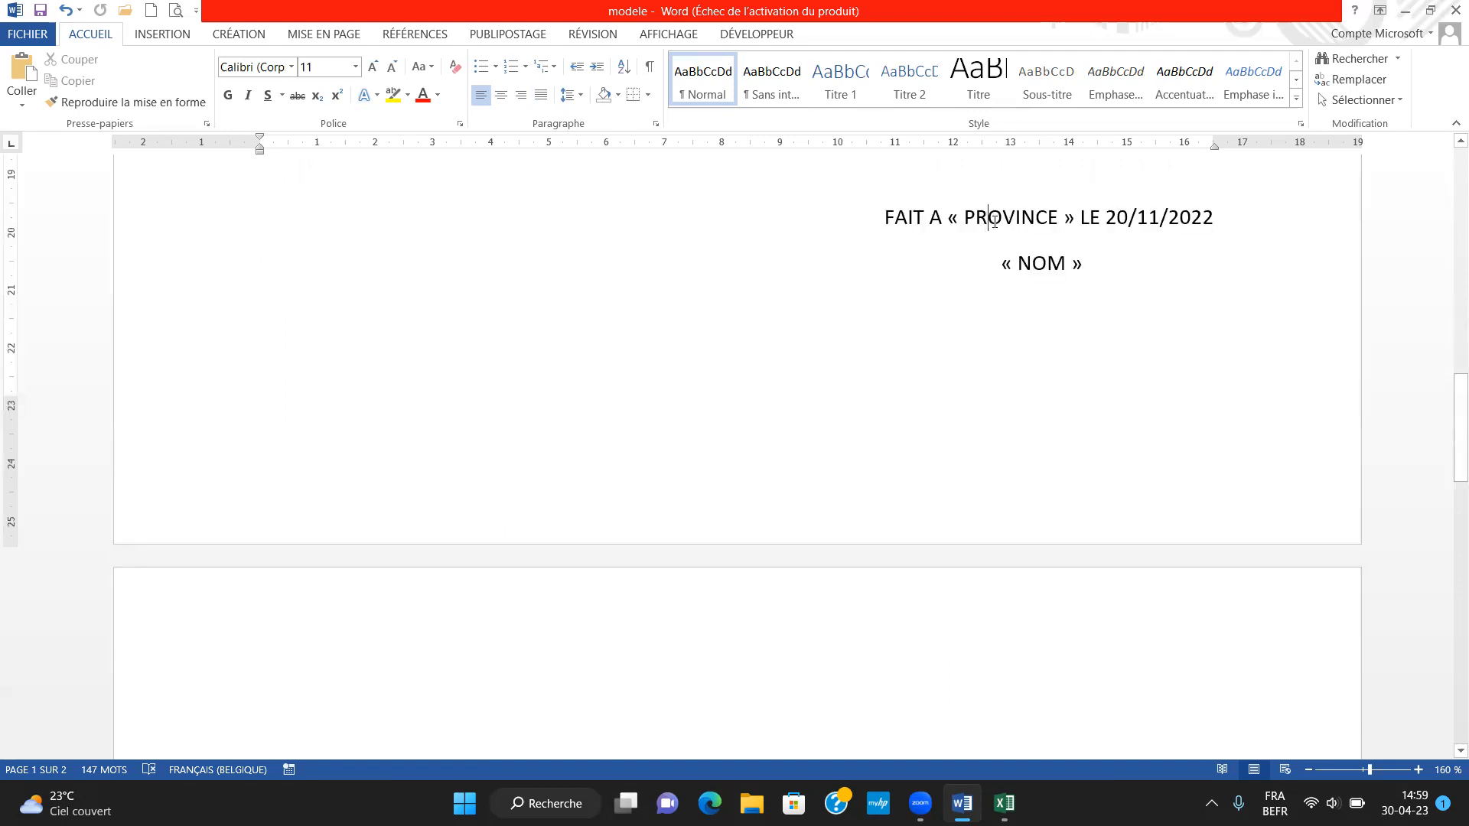
pyautogui.click(1013, 220)
pyautogui.click(1065, 261)
# Return to the letter's heading and review its NOM and PROVINCE placeholders
pyautogui.scroll(5, 1065, 261)
pyautogui.scroll(7, 1065, 261)
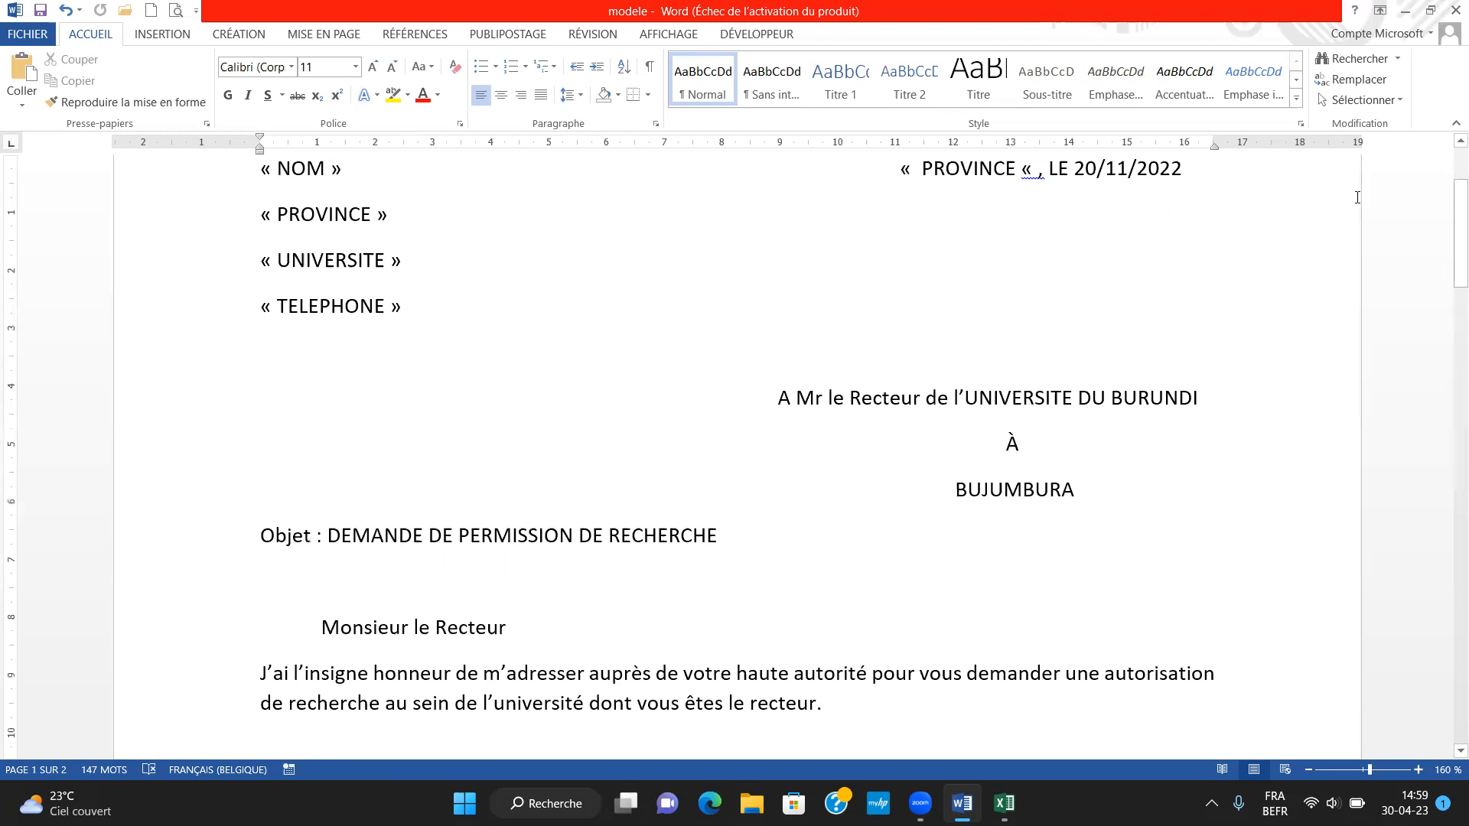
pyautogui.press('Up')
pyautogui.press('Up')
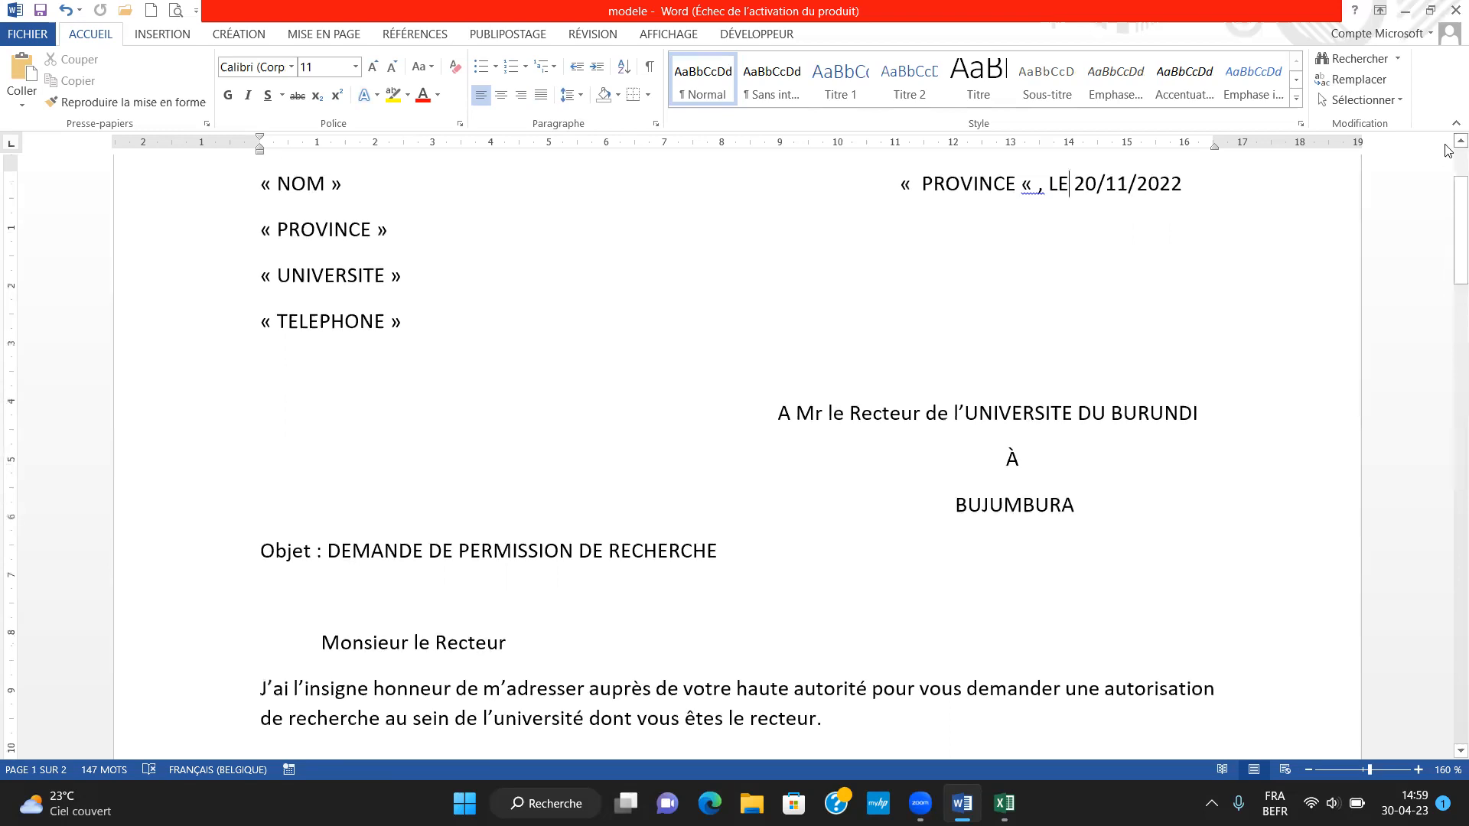
pyautogui.click(962, 469)
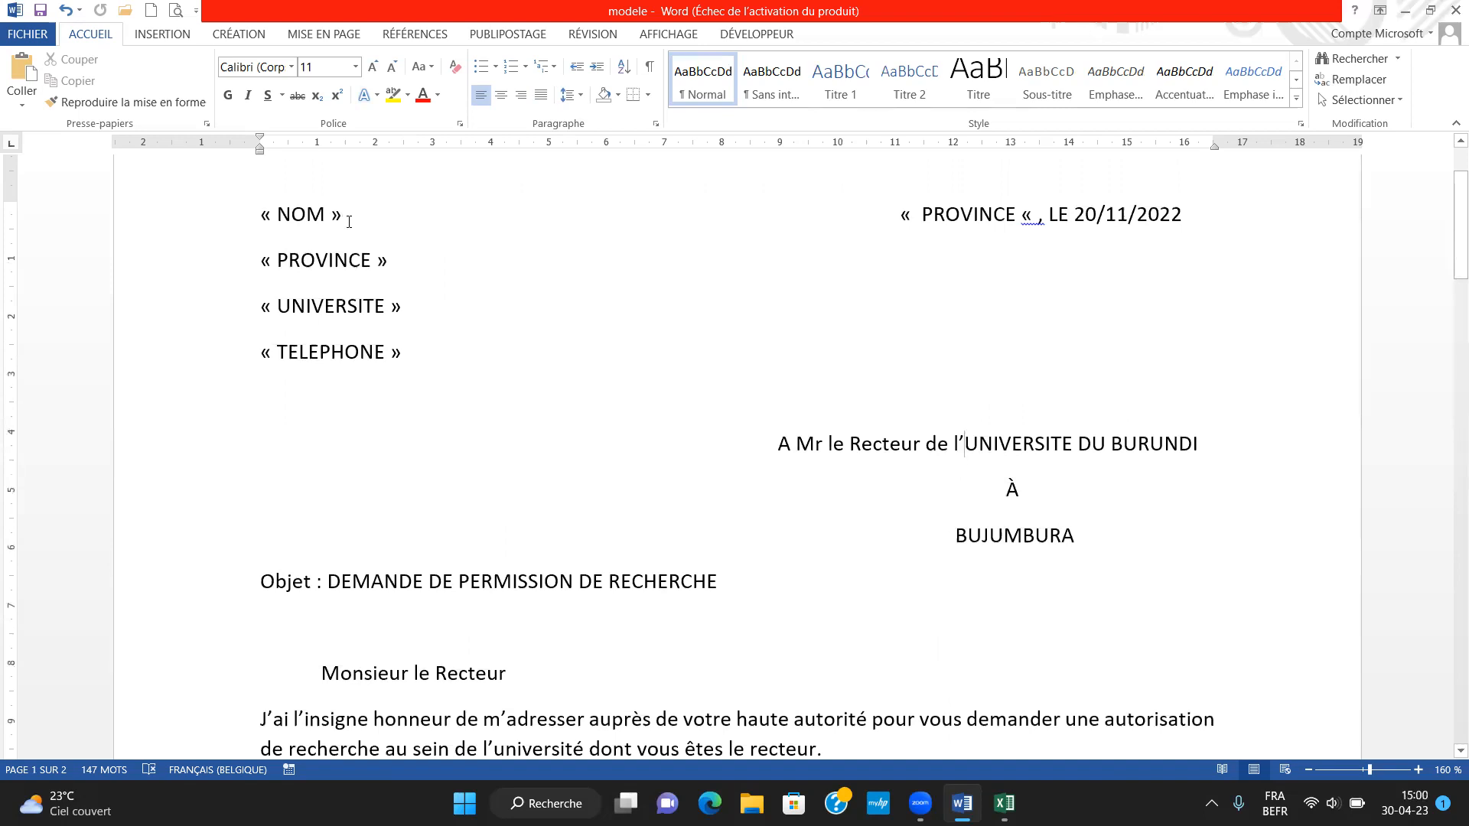
pyautogui.doubleClick(302, 215)
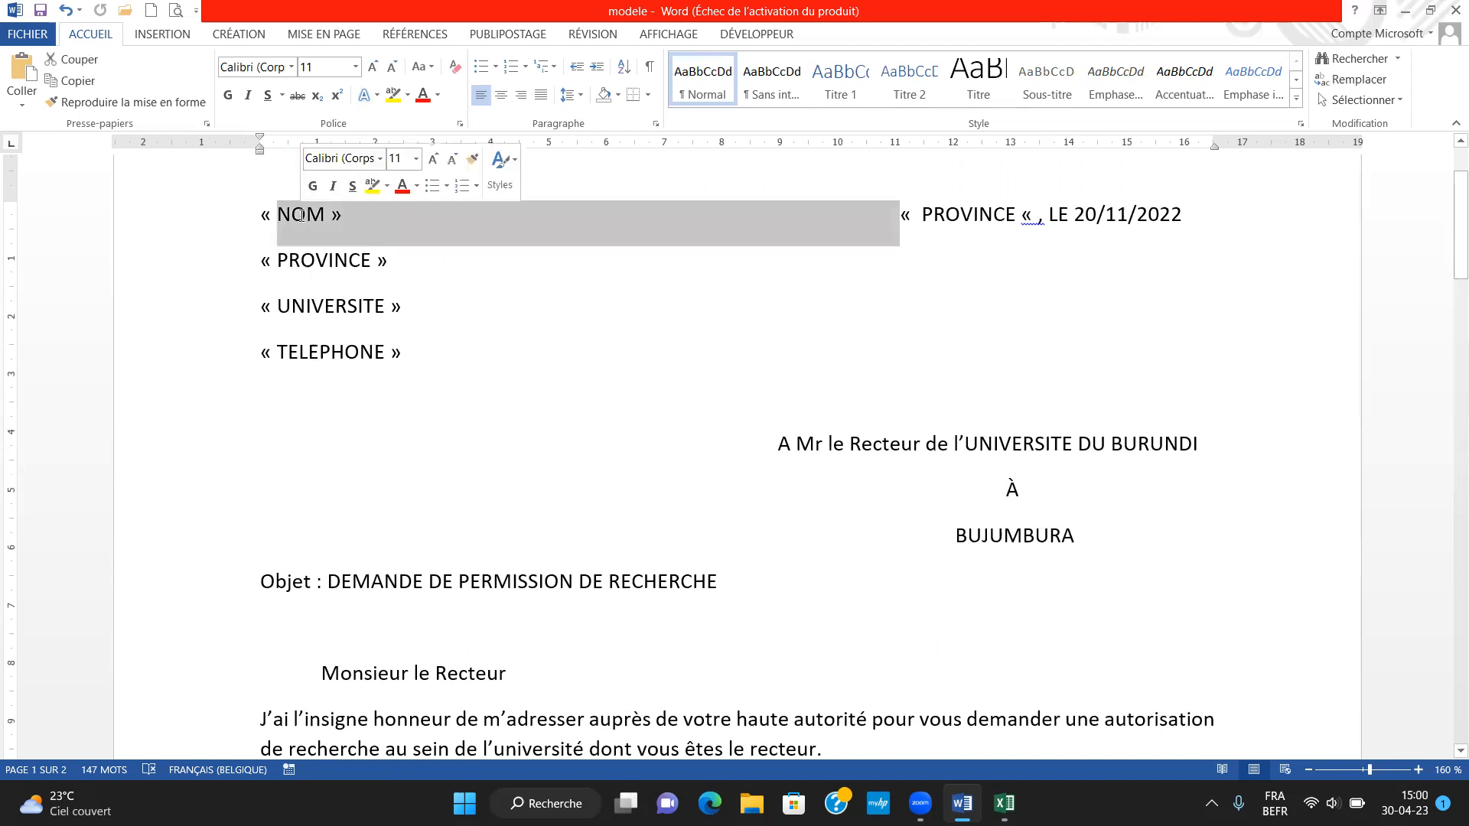
pyautogui.click(324, 291)
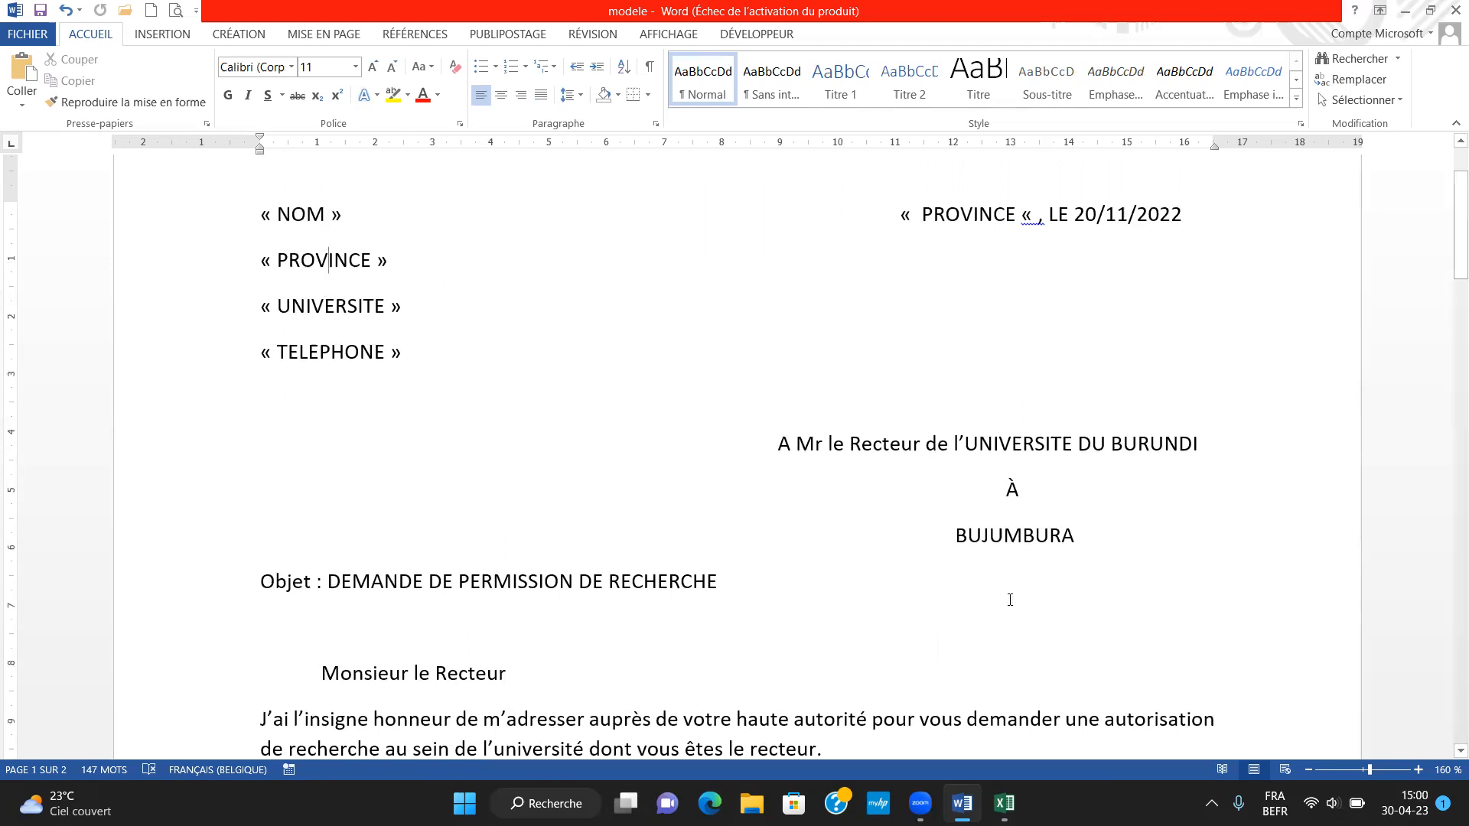
# Switch to the Excel workbook BASE DE DONNEES1 and examine the recipient records under NOM, PROVINCE, UNIVERSITE and TELEPHONE
pyautogui.hotkey('alt', 'Tab')
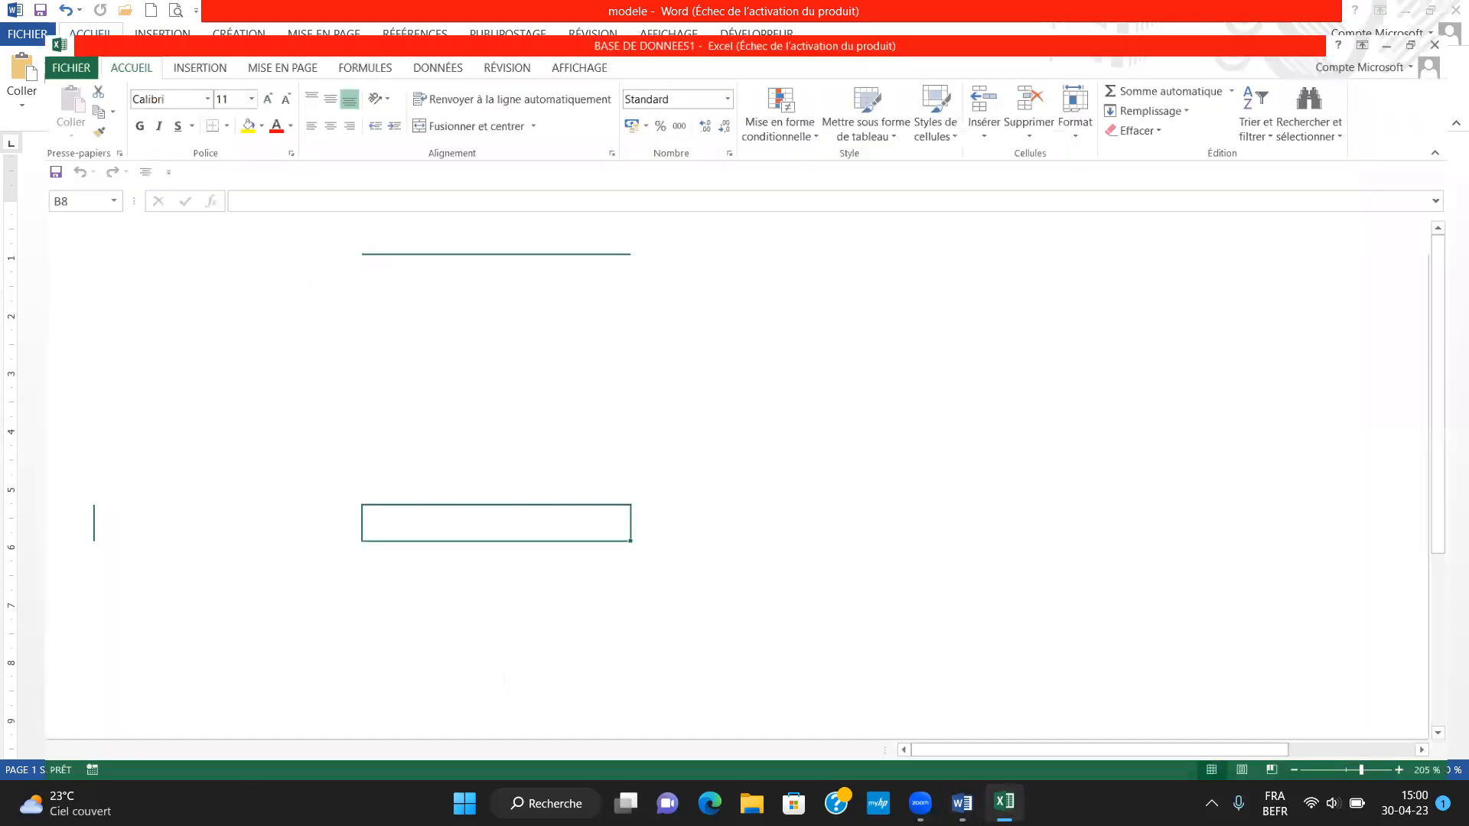
pyautogui.click(445, 413)
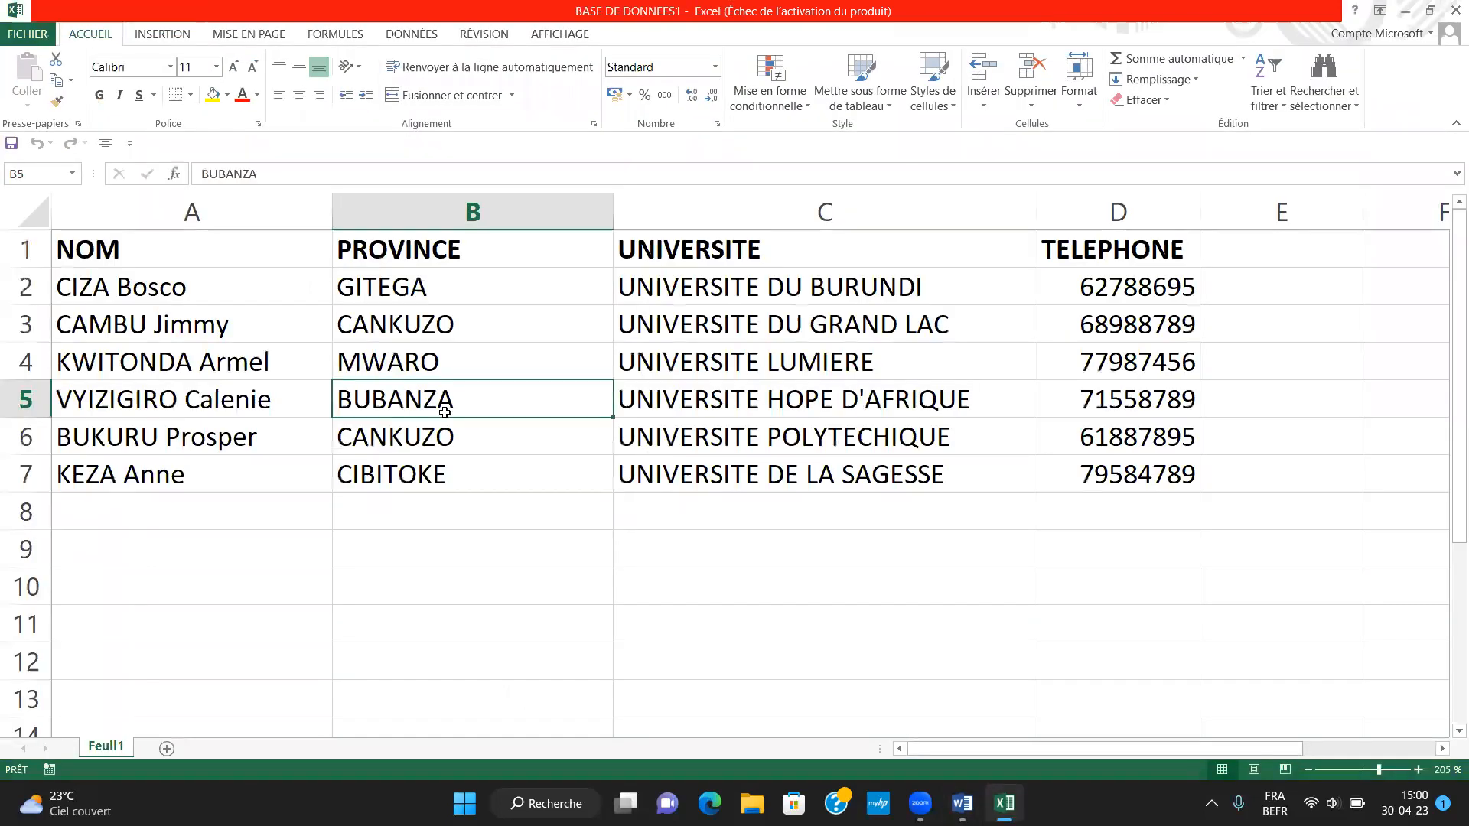
pyautogui.click(182, 254)
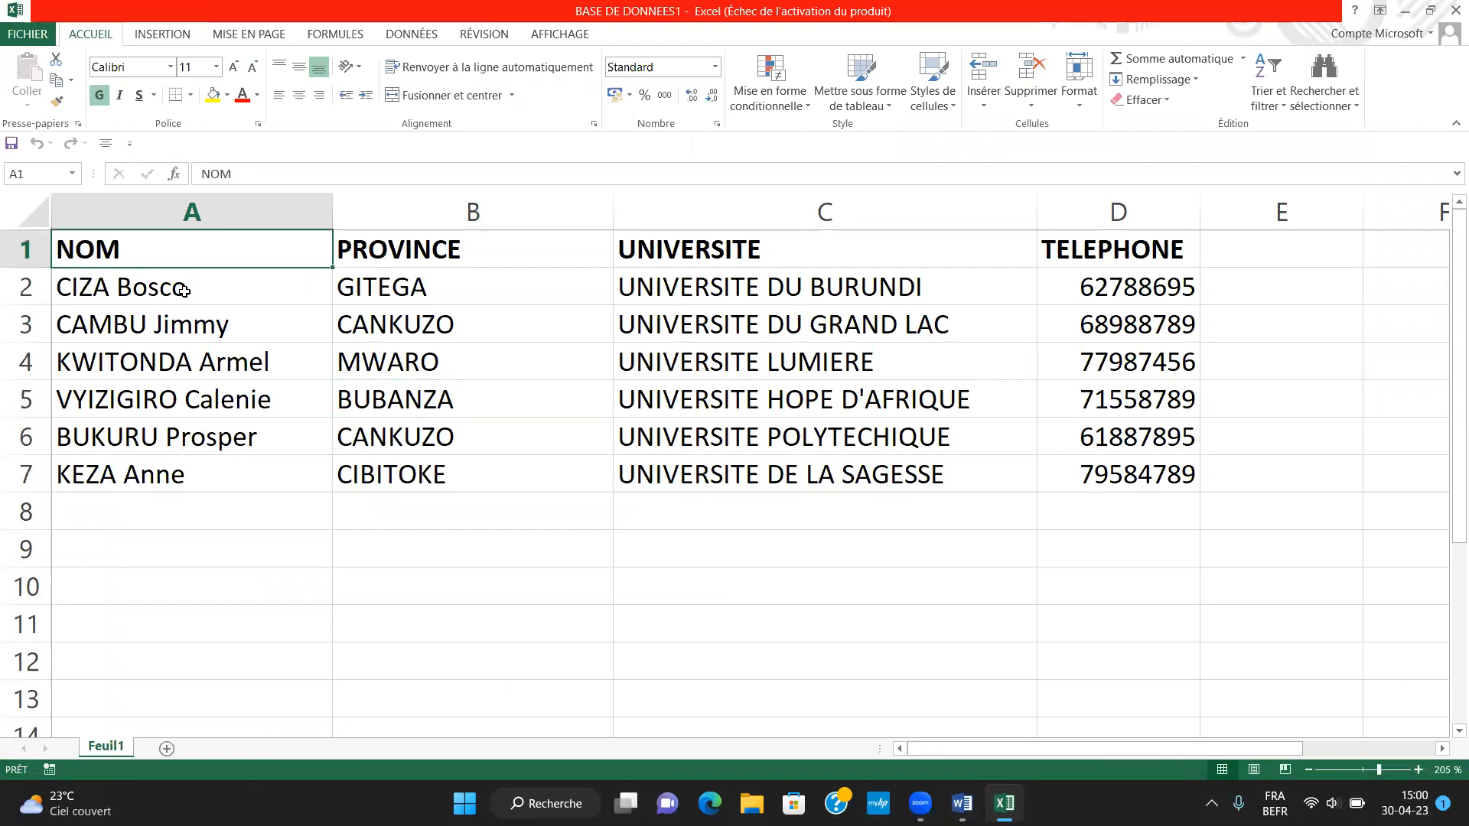
pyautogui.click(184, 290)
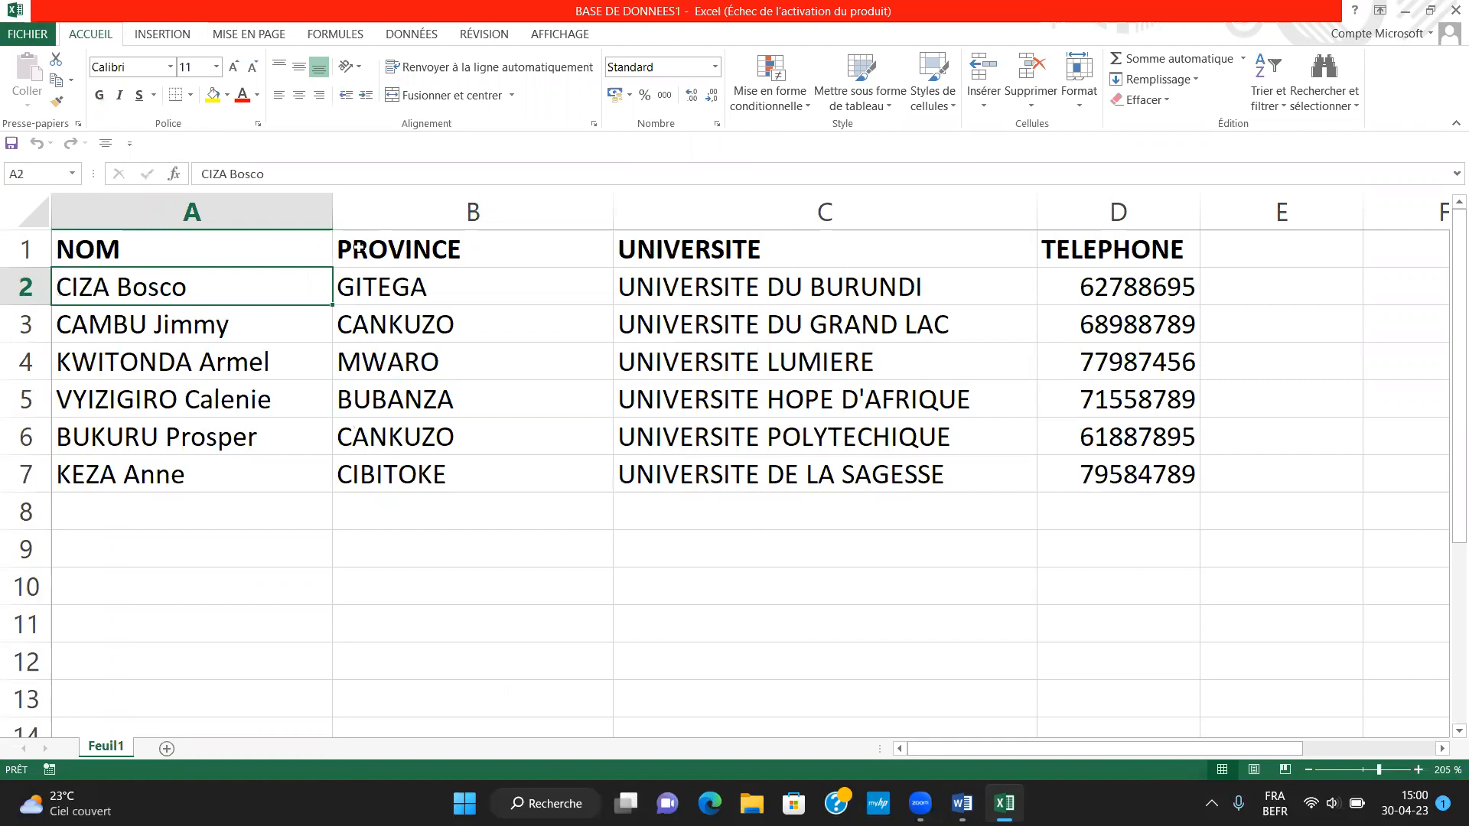
pyautogui.click(358, 246)
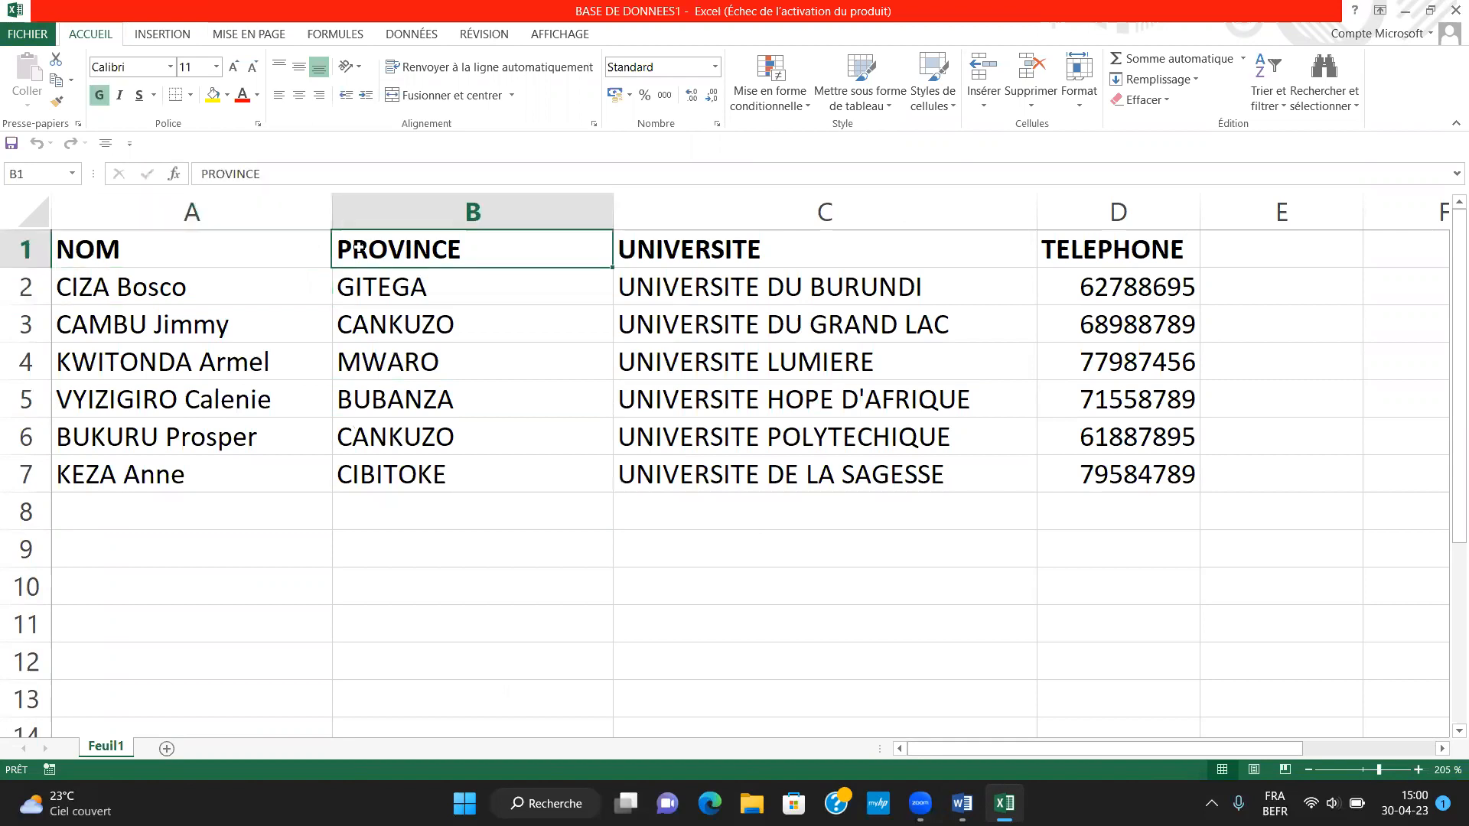
pyautogui.click(401, 288)
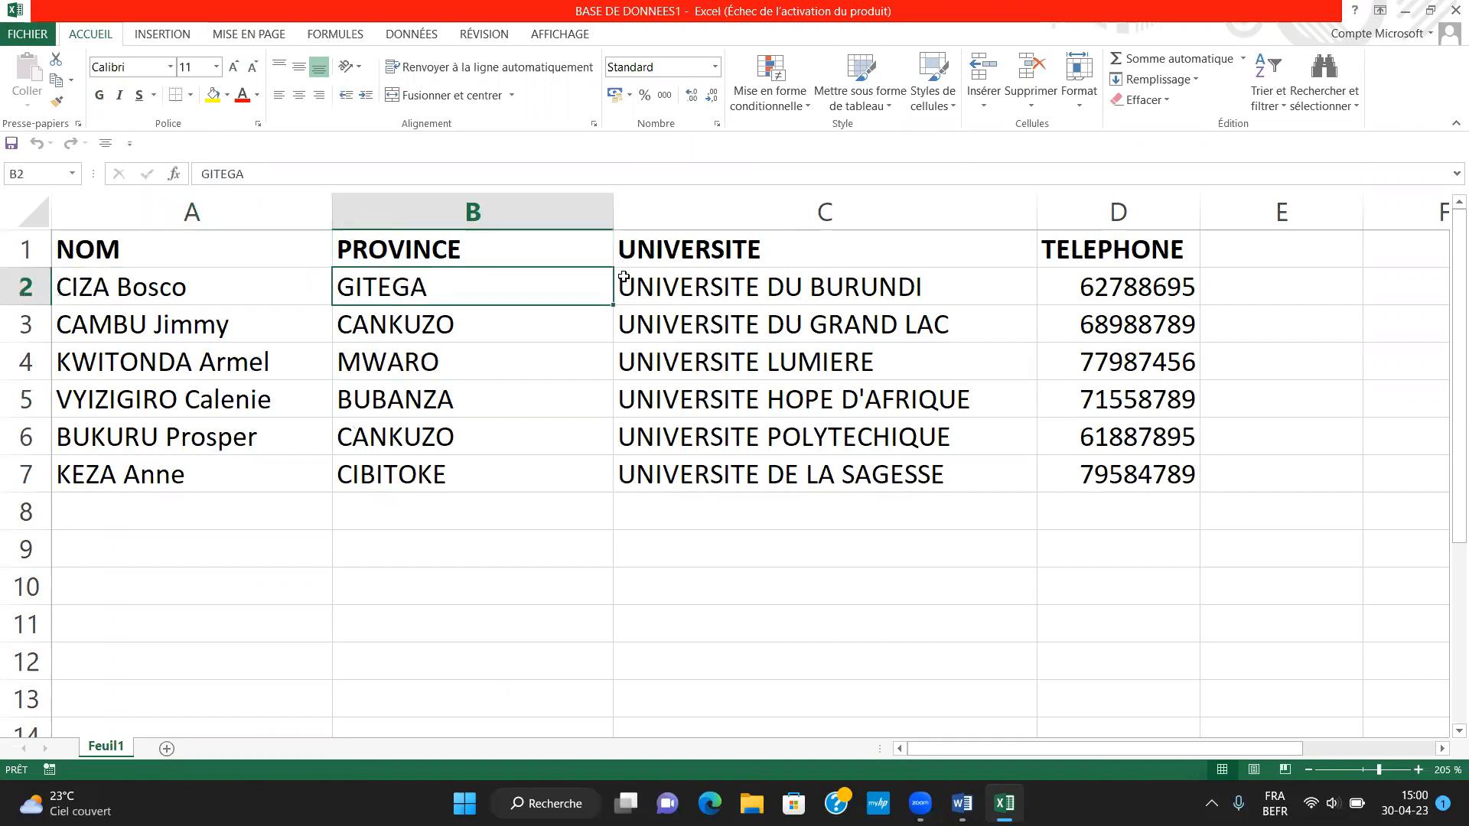
pyautogui.click(740, 289)
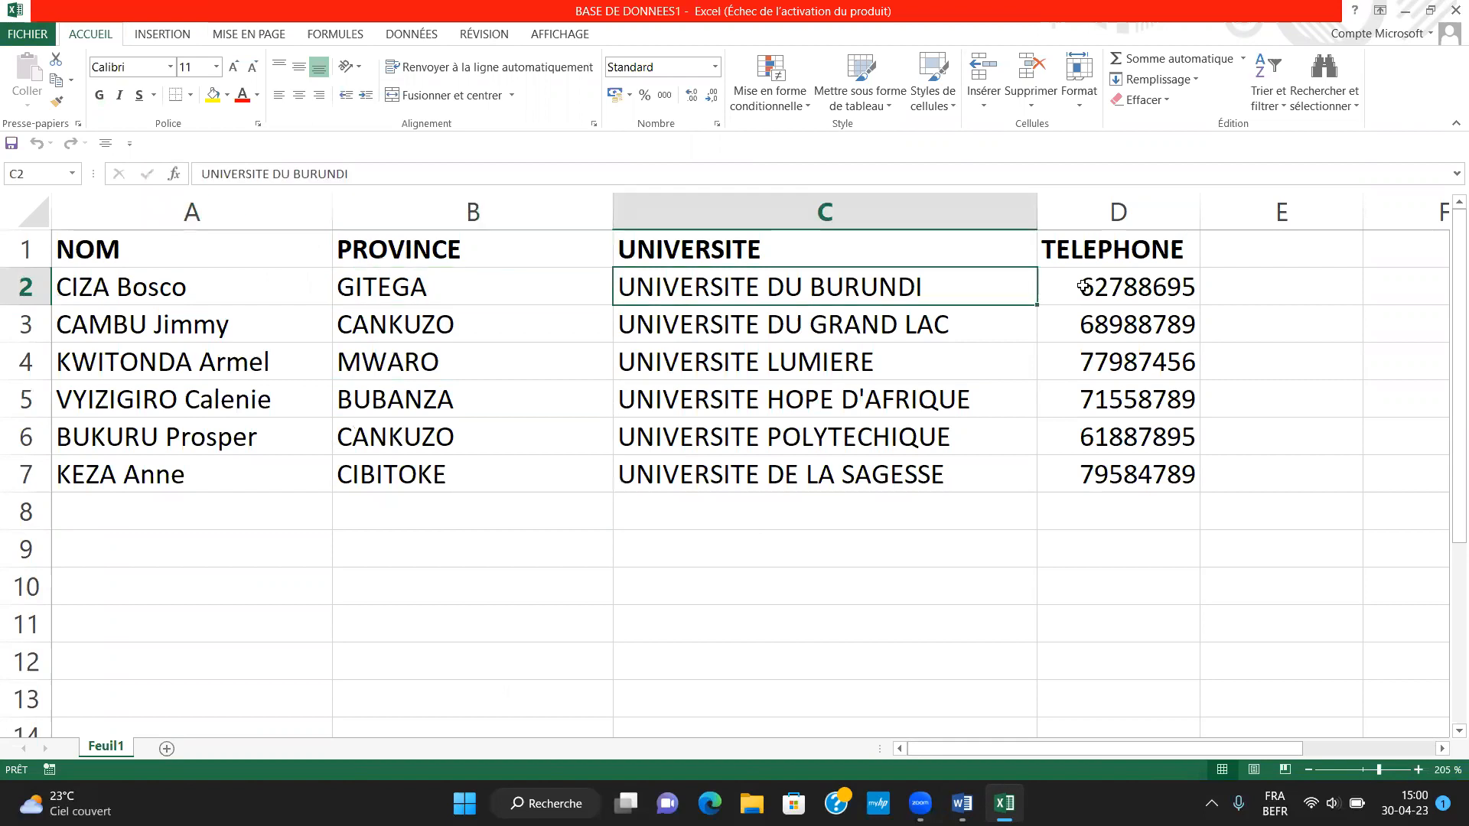
pyautogui.click(1106, 305)
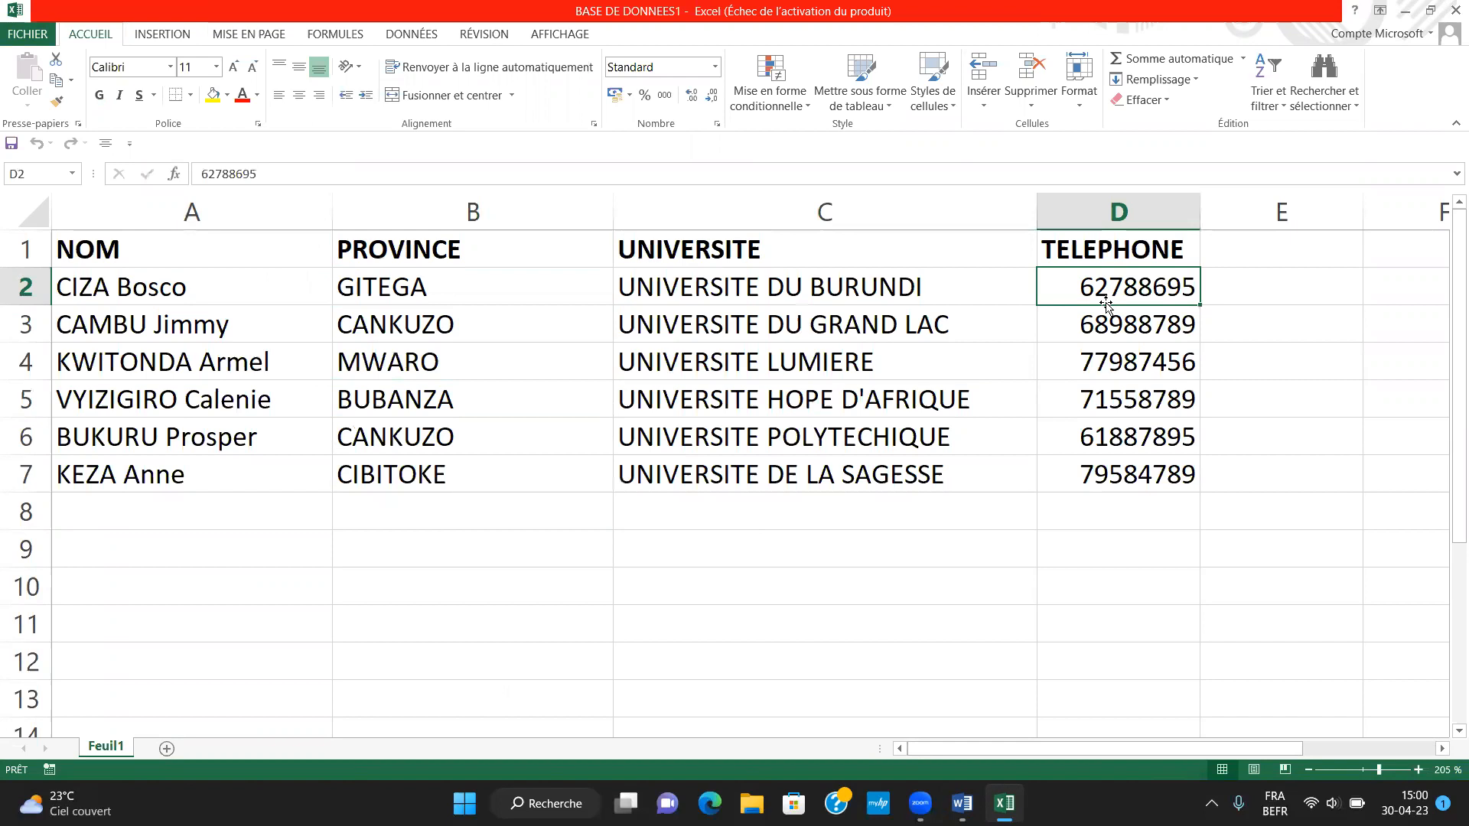
pyautogui.click(396, 370)
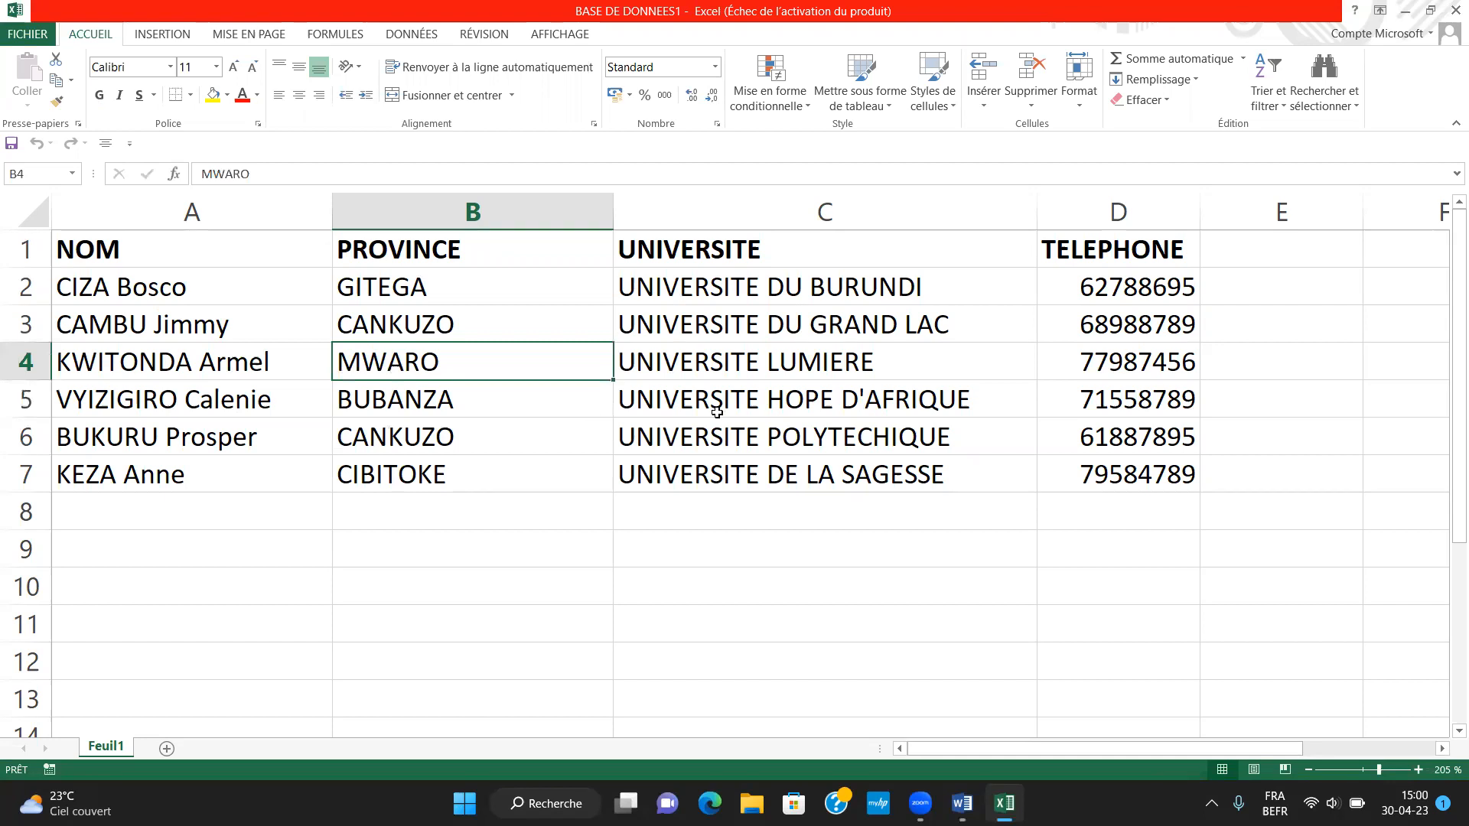
pyautogui.click(913, 396)
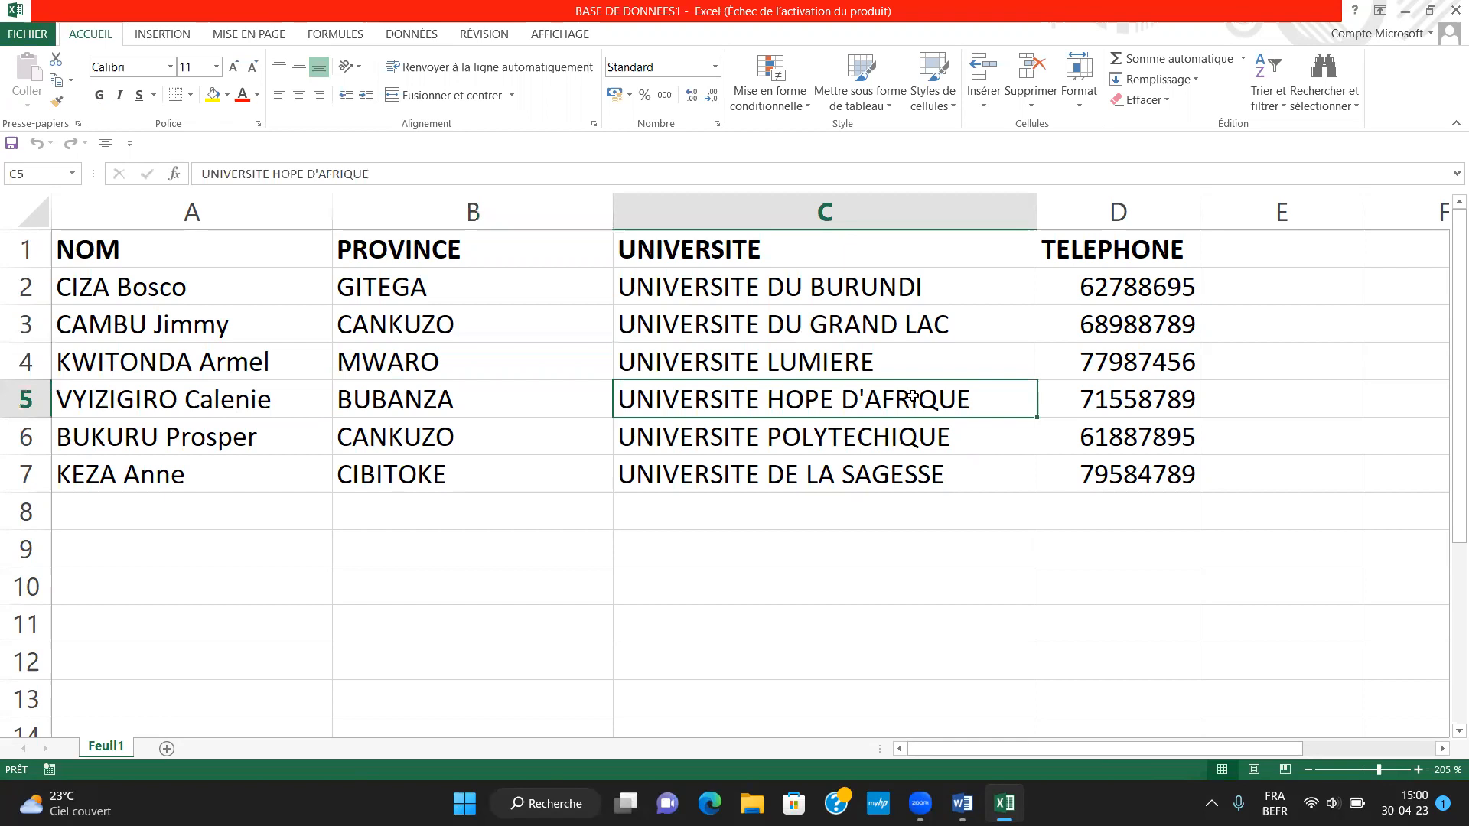
# Close the BASE DE DONNEES1 workbook and return to the letter in Word
pyautogui.click(1407, 13)
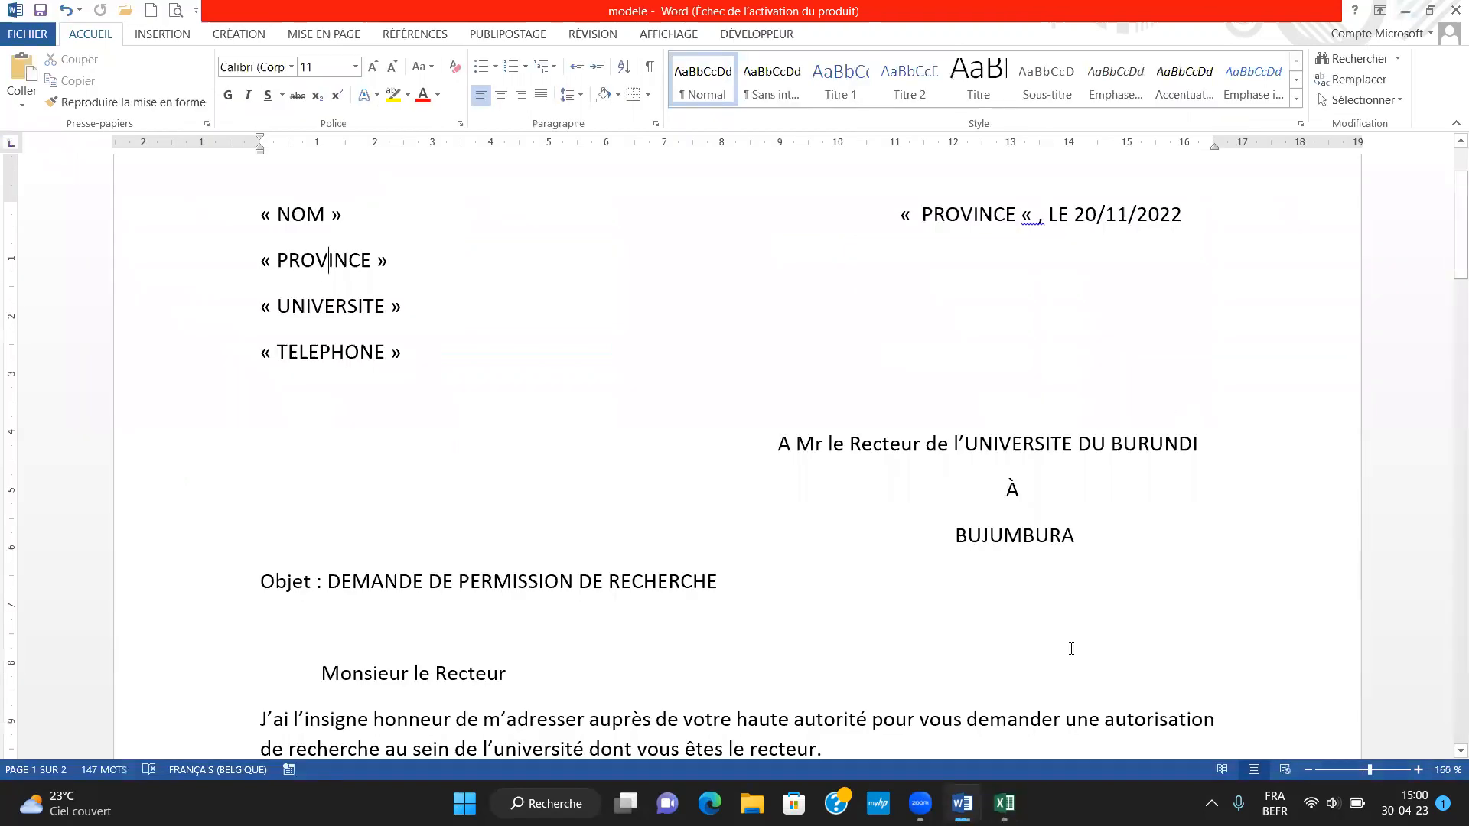
pyautogui.click(1003, 803)
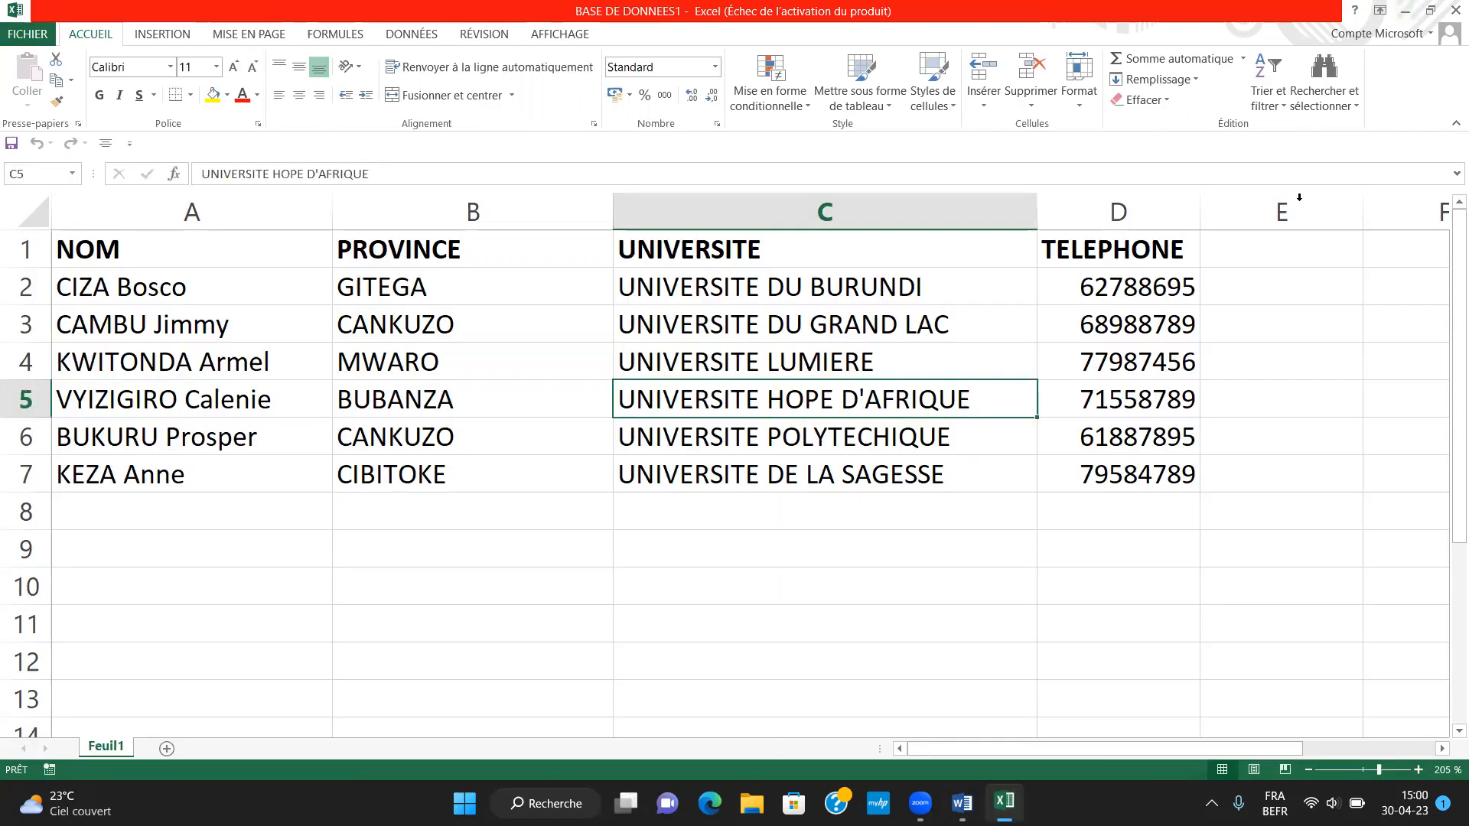
pyautogui.click(1449, 11)
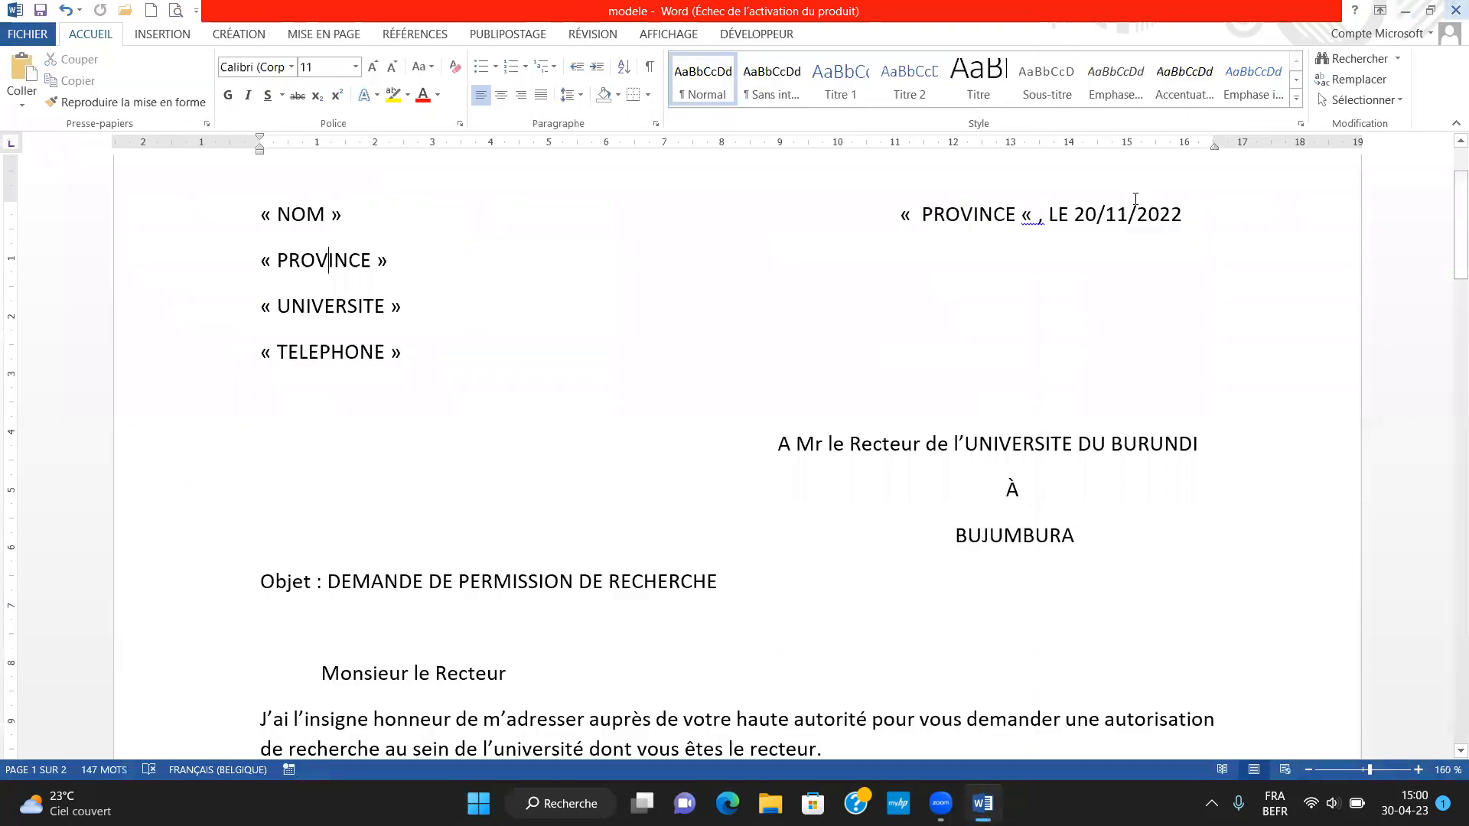
# Start the step-by-step mail merge wizard, keeping Lettres as the document type and the current document as the base
pyautogui.click(663, 347)
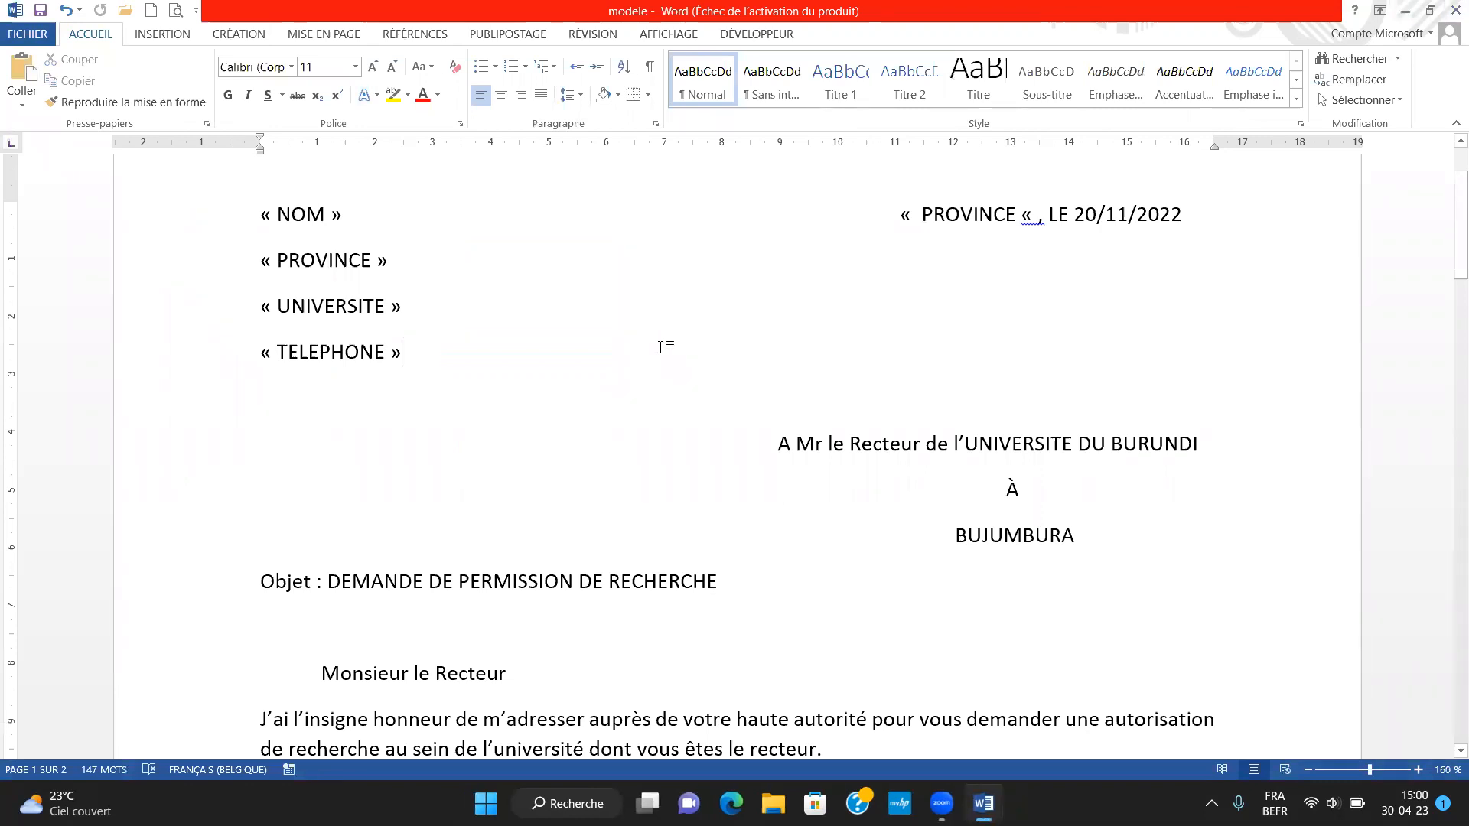
pyautogui.keyDown('ctrl'); pyautogui.scroll(-3, 662, 347); pyautogui.keyUp('ctrl')
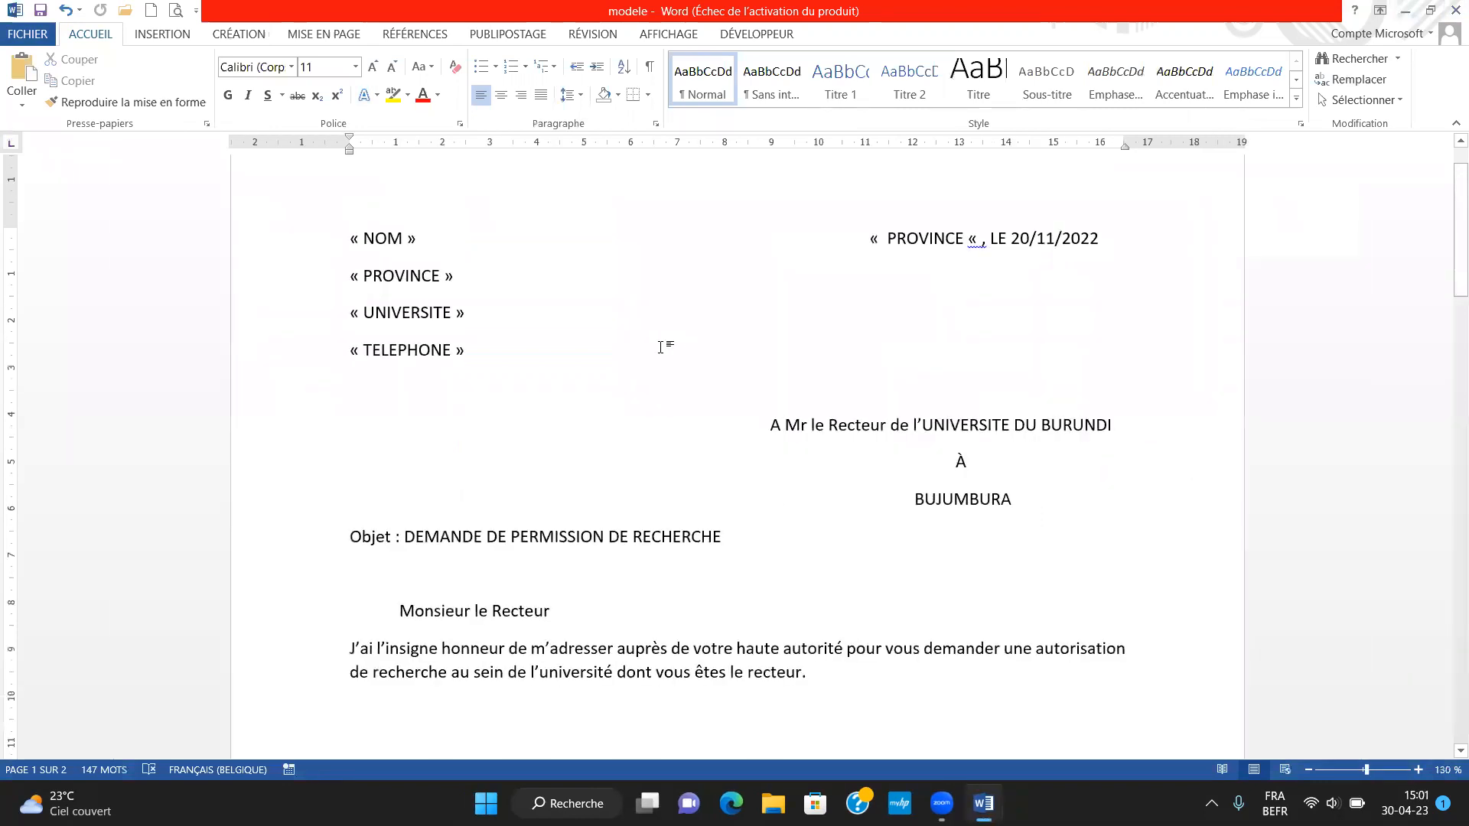
pyautogui.keyDown('ctrl'); pyautogui.scroll(1, 660, 347); pyautogui.keyUp('ctrl')
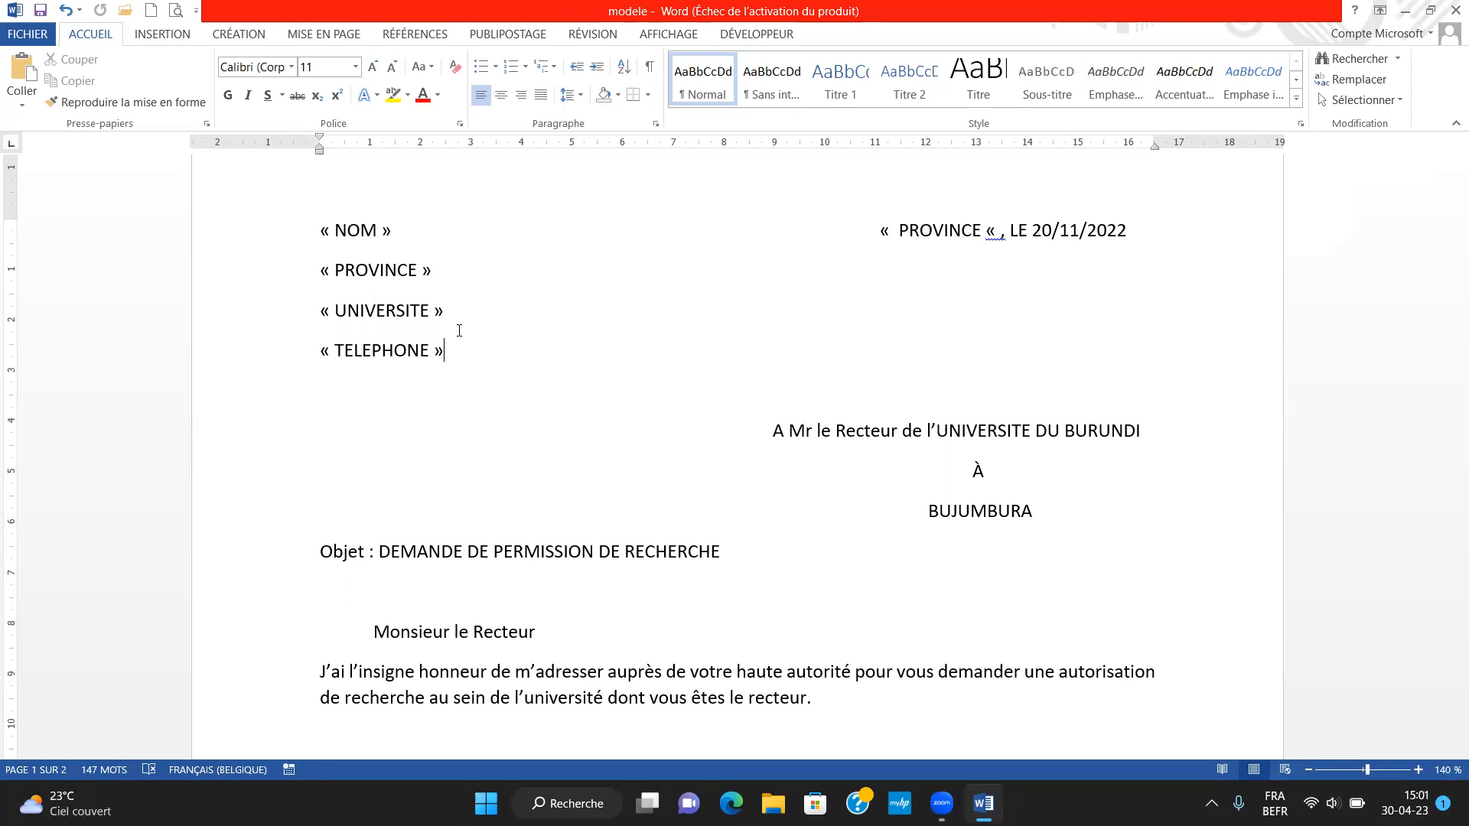
pyautogui.click(510, 34)
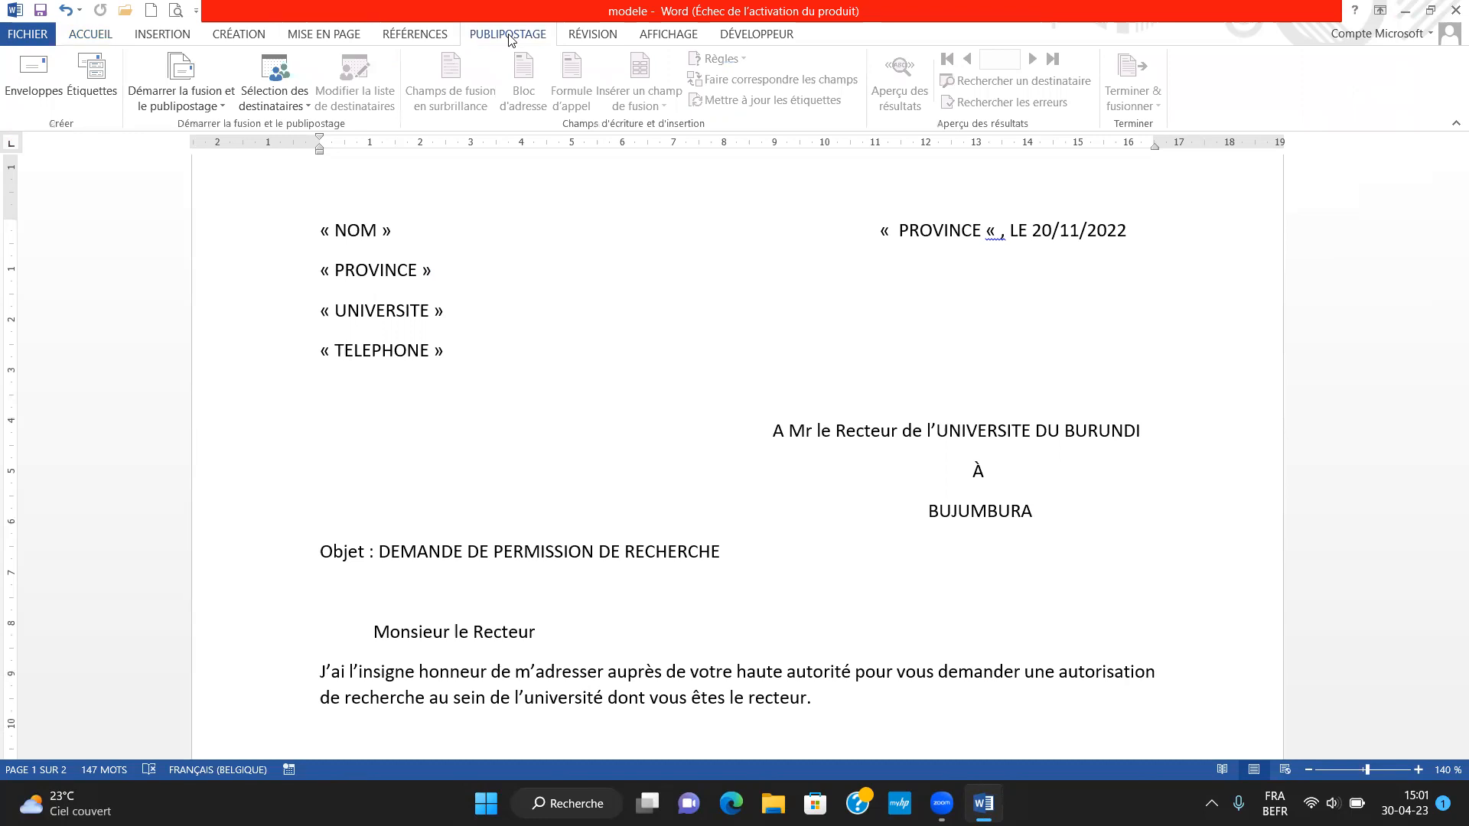
pyautogui.click(221, 110)
pyautogui.click(225, 107)
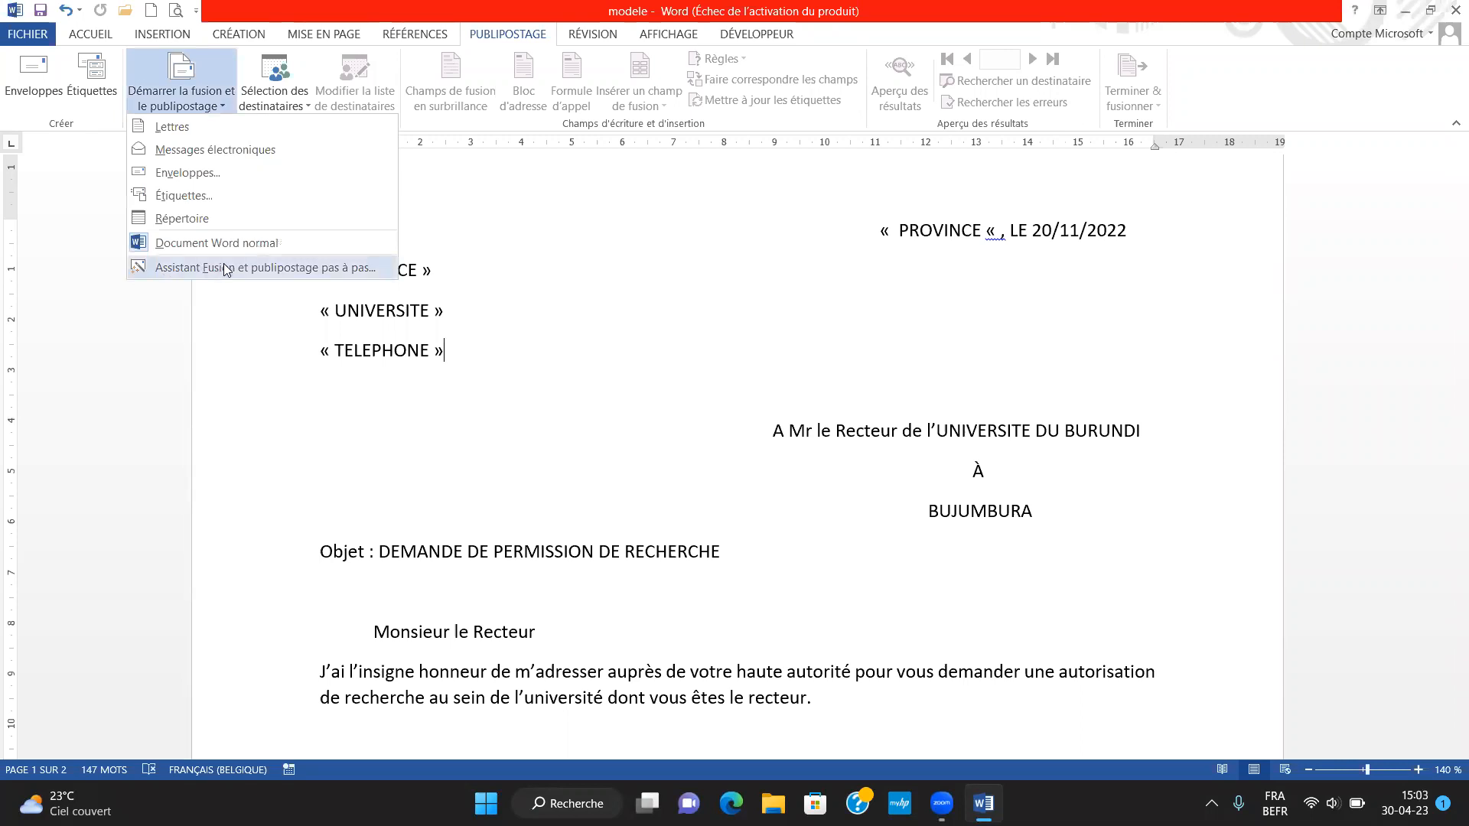
pyautogui.click(350, 267)
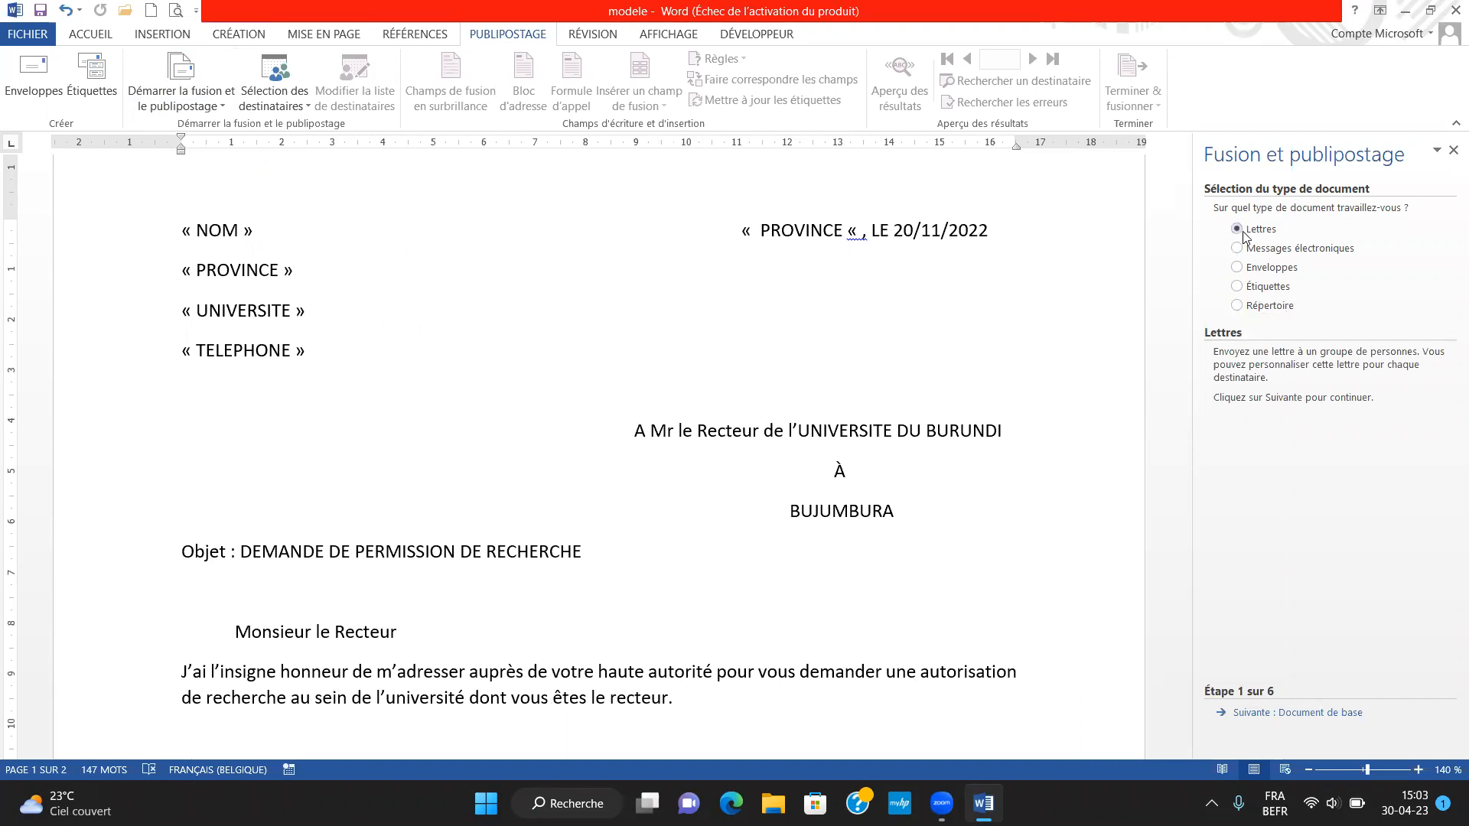
pyautogui.click(1304, 716)
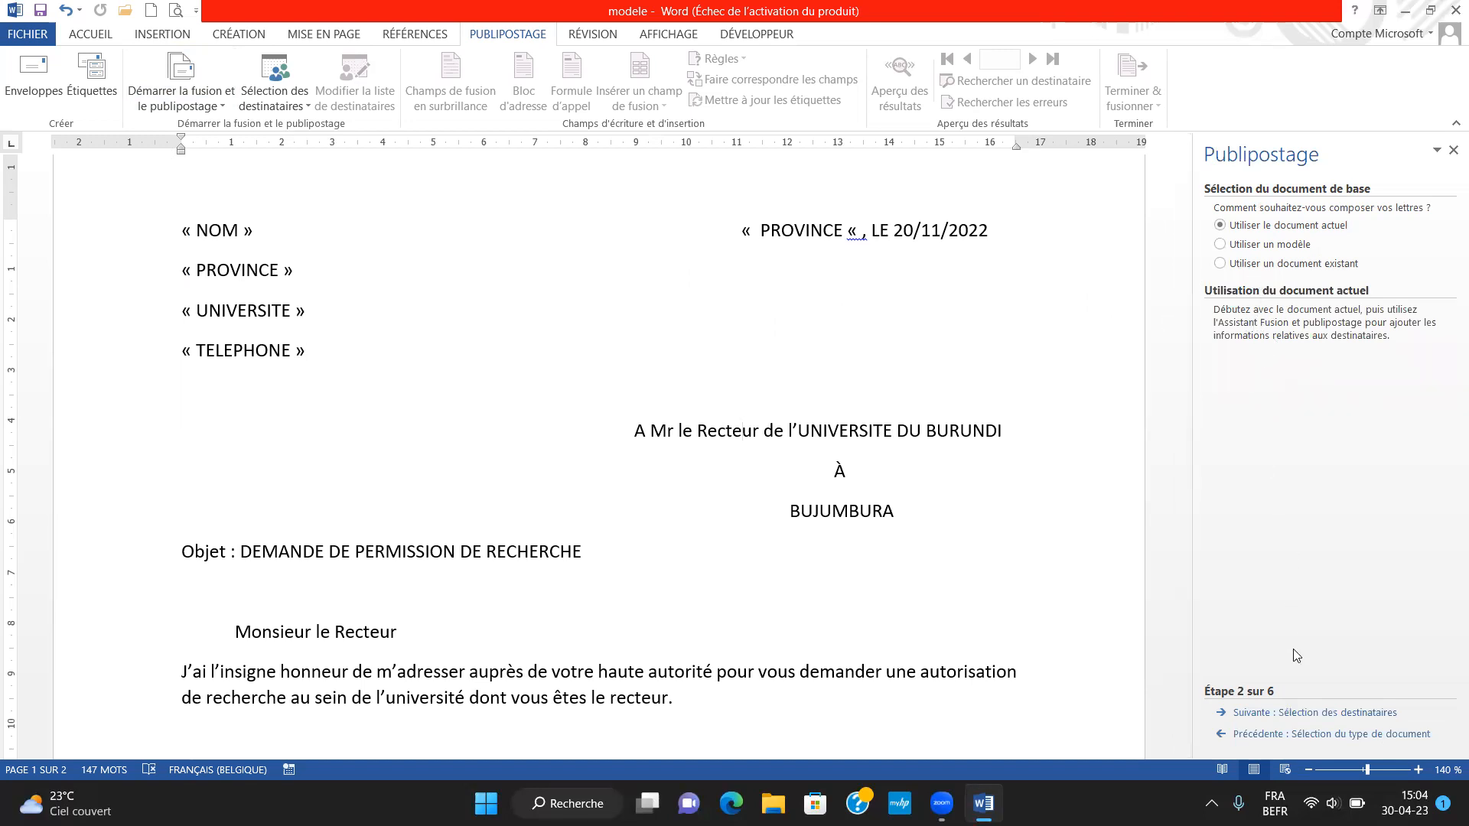
pyautogui.click(1314, 713)
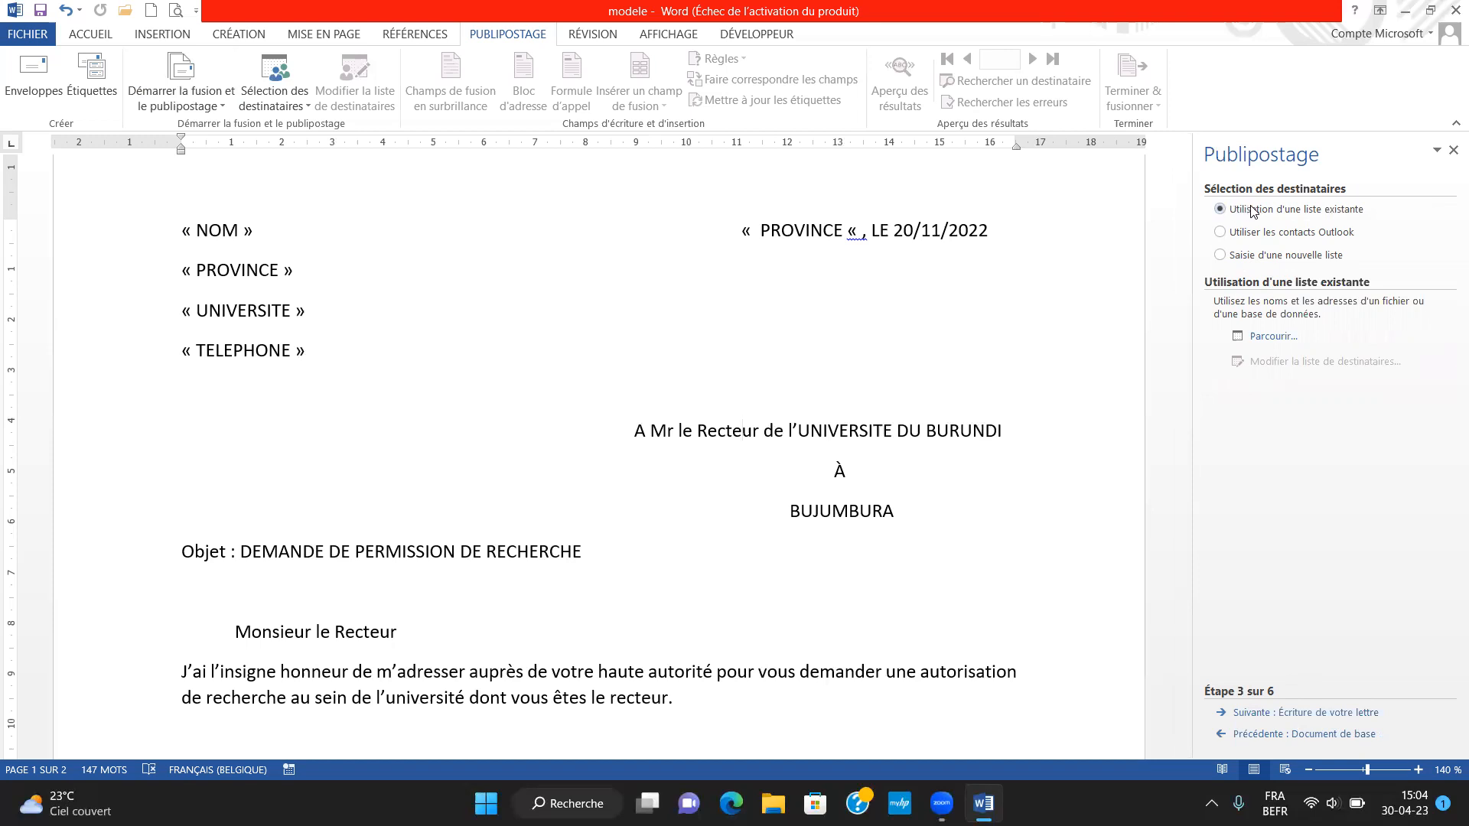
# Choose the workbook BASE DE DONNEES1 from the publipostage folder on the Bureau as the existing recipient list
pyautogui.click(1272, 336)
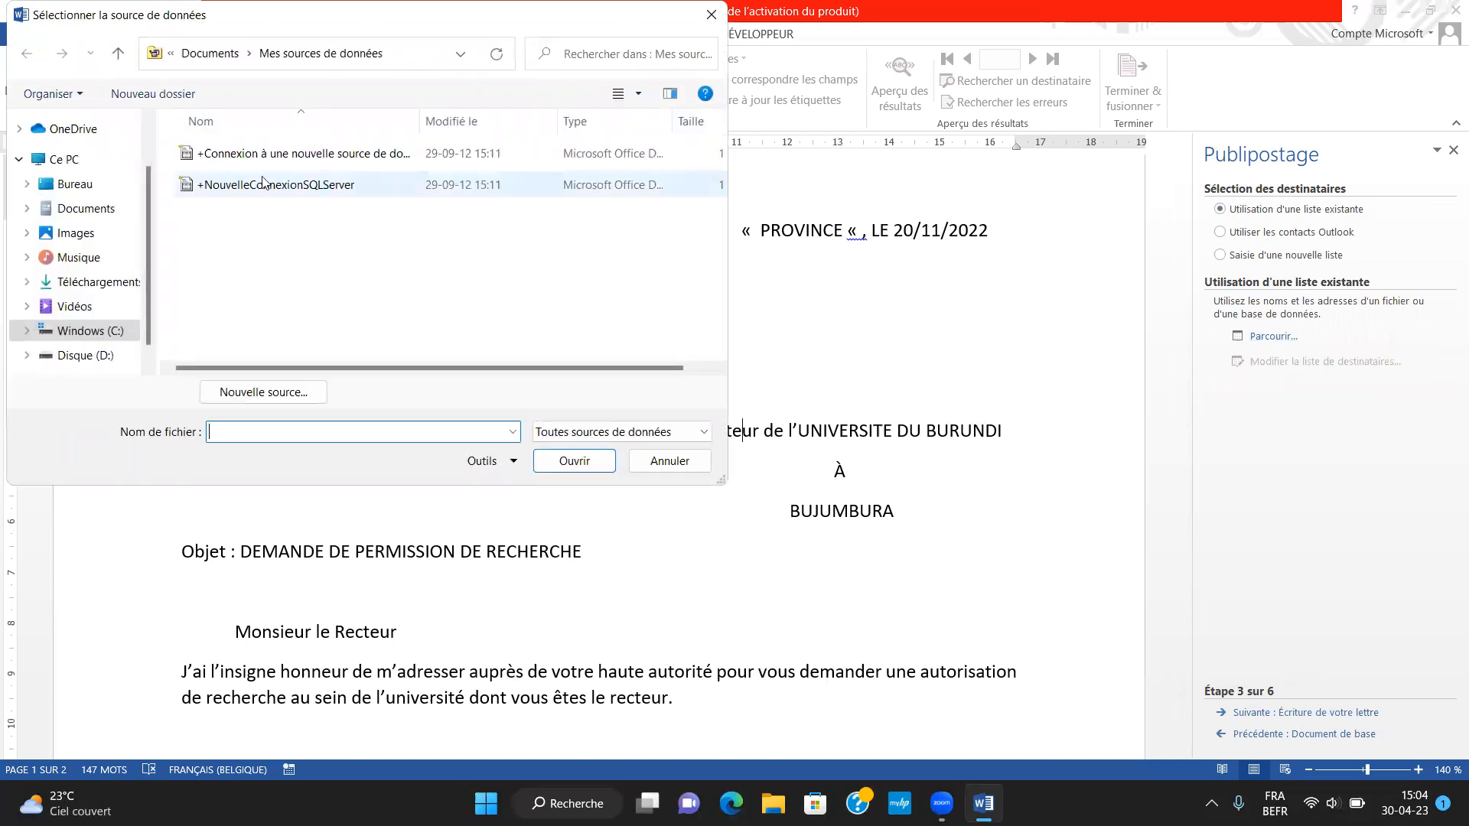
pyautogui.click(93, 185)
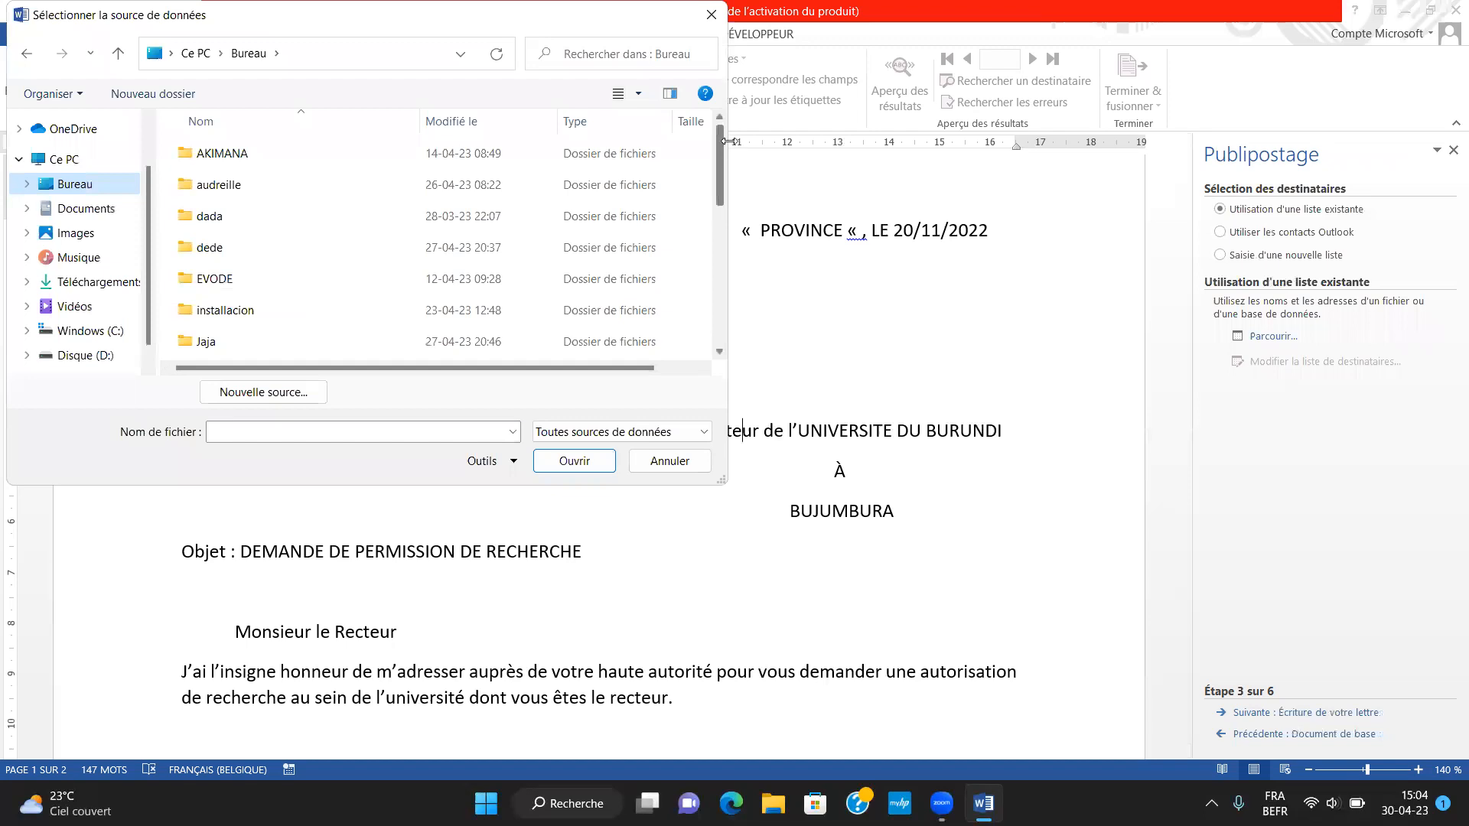
pyautogui.moveTo(721, 142); pyautogui.dragTo(709, 277)
pyautogui.click(261, 320)
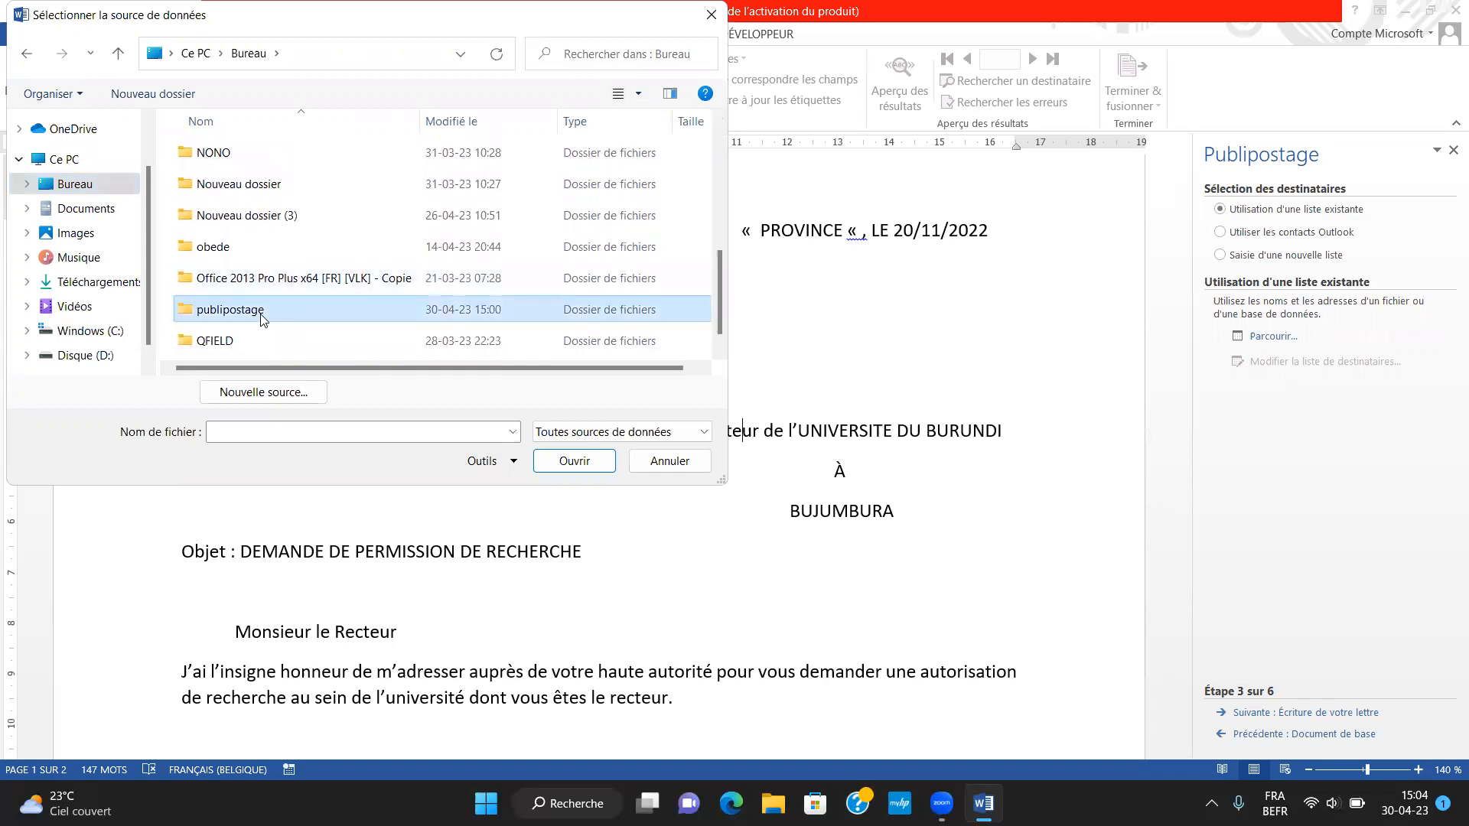
pyautogui.doubleClick(261, 319)
pyautogui.click(263, 157)
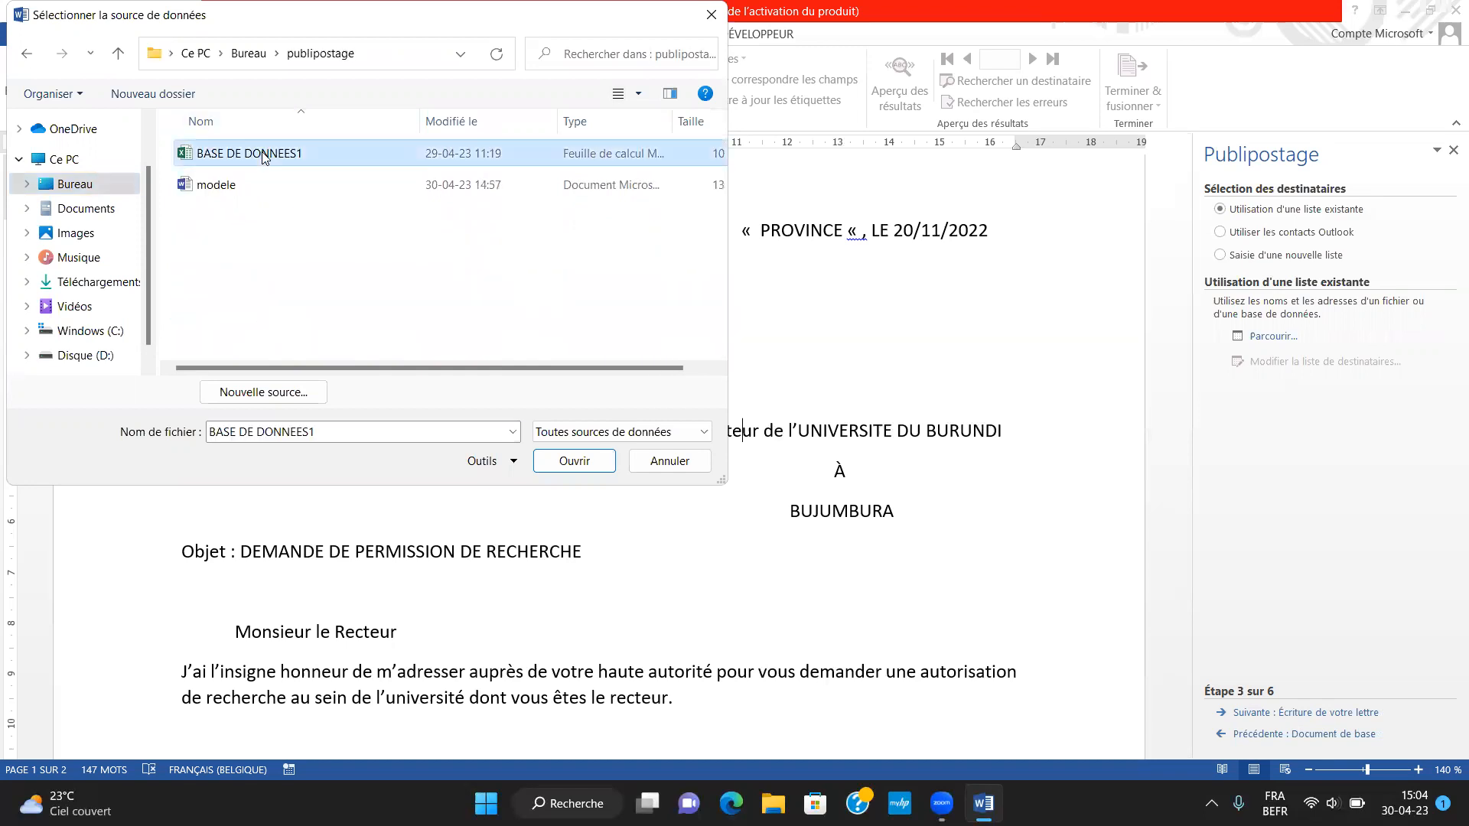
pyautogui.doubleClick(262, 155)
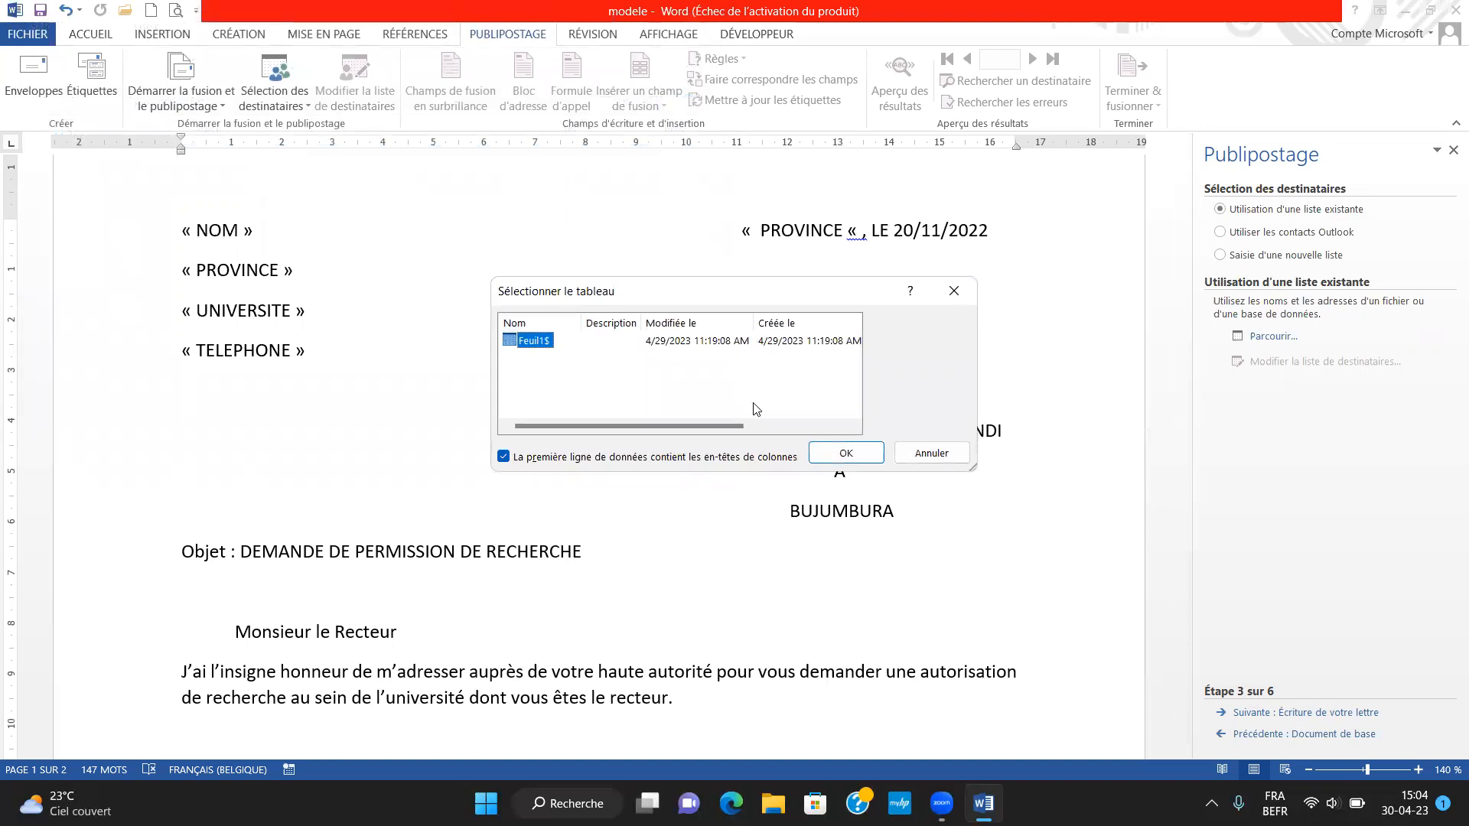
# Accept table Feuil1$ with first-row column headers and all its recipients, and continue to the letter-writing stage
pyautogui.click(843, 452)
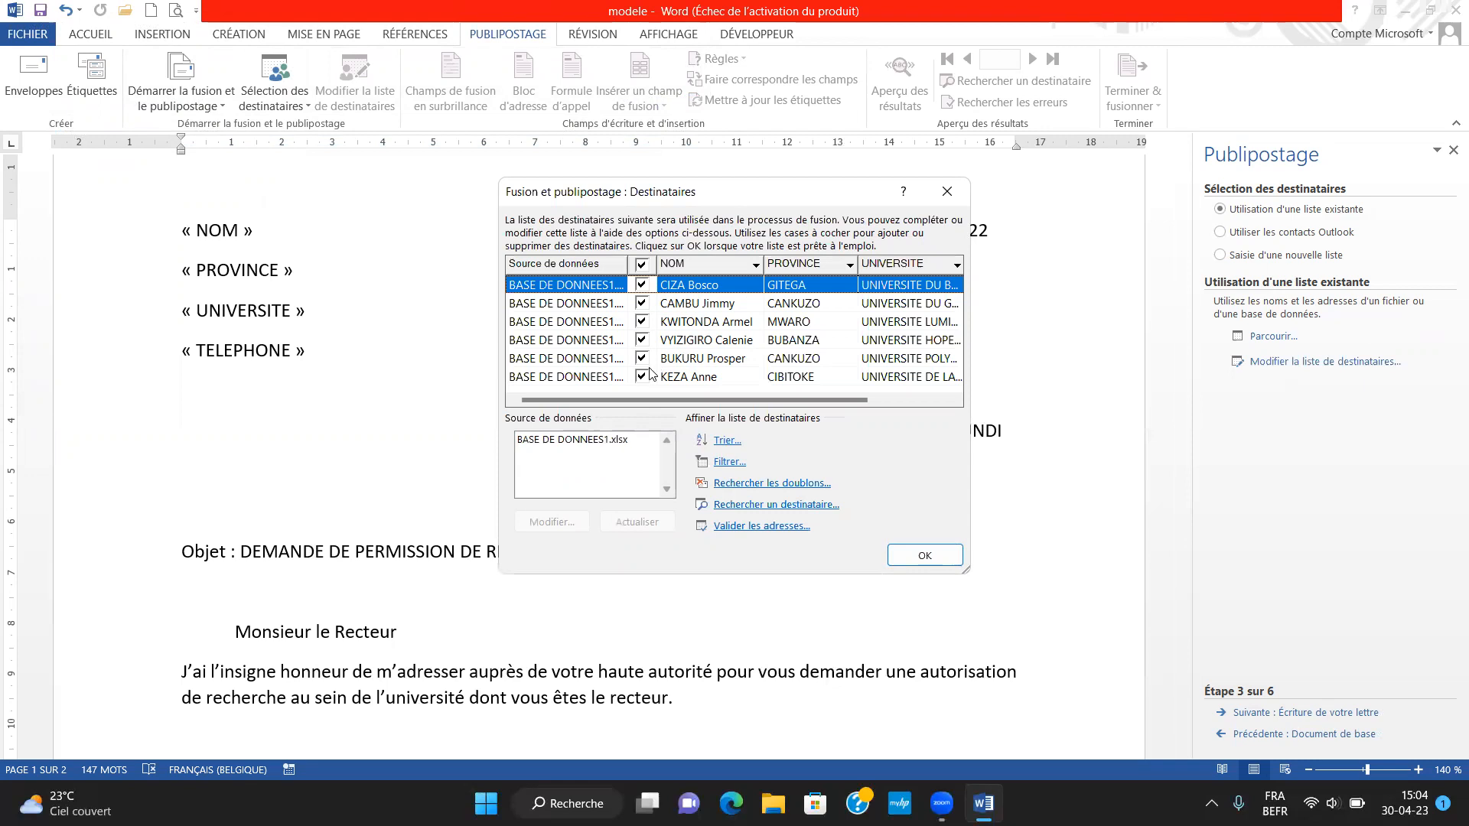
pyautogui.click(573, 442)
pyautogui.click(921, 560)
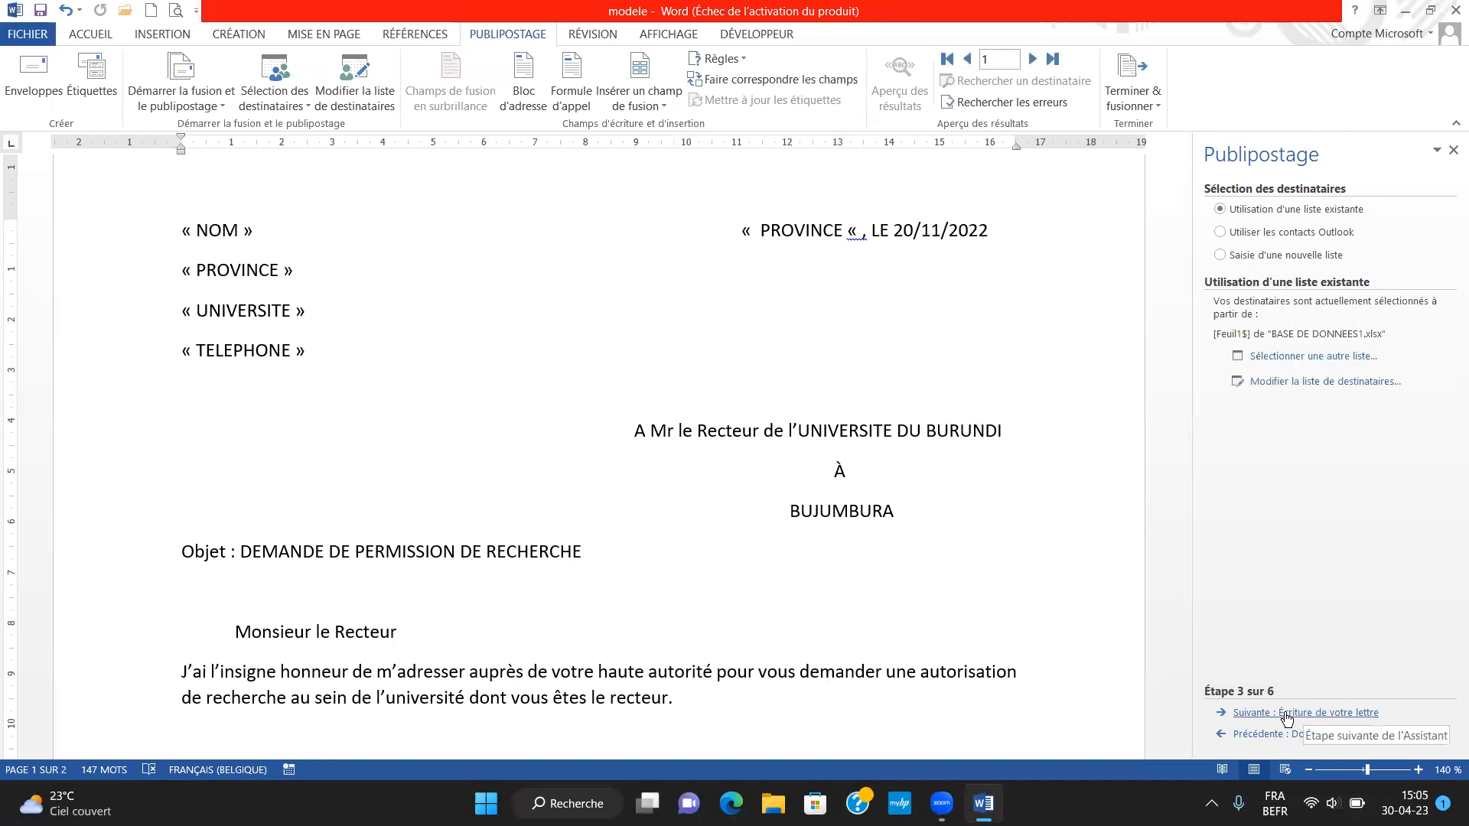
pyautogui.click(1345, 713)
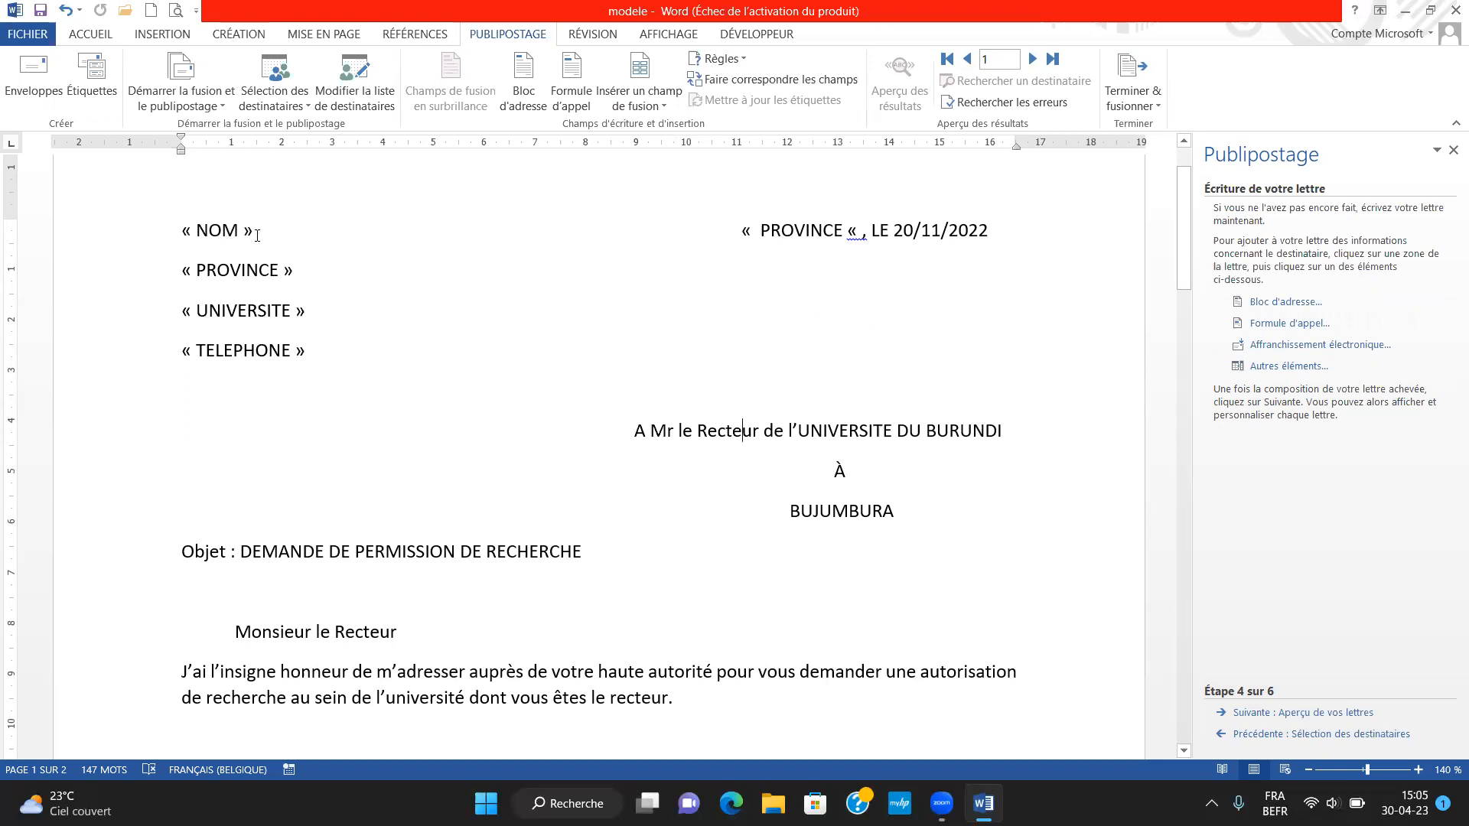
# Select the « NOM » placeholder in the letter's heading and open the list of database merge fields for it
pyautogui.moveTo(227, 235); pyautogui.dragTo(185, 236)
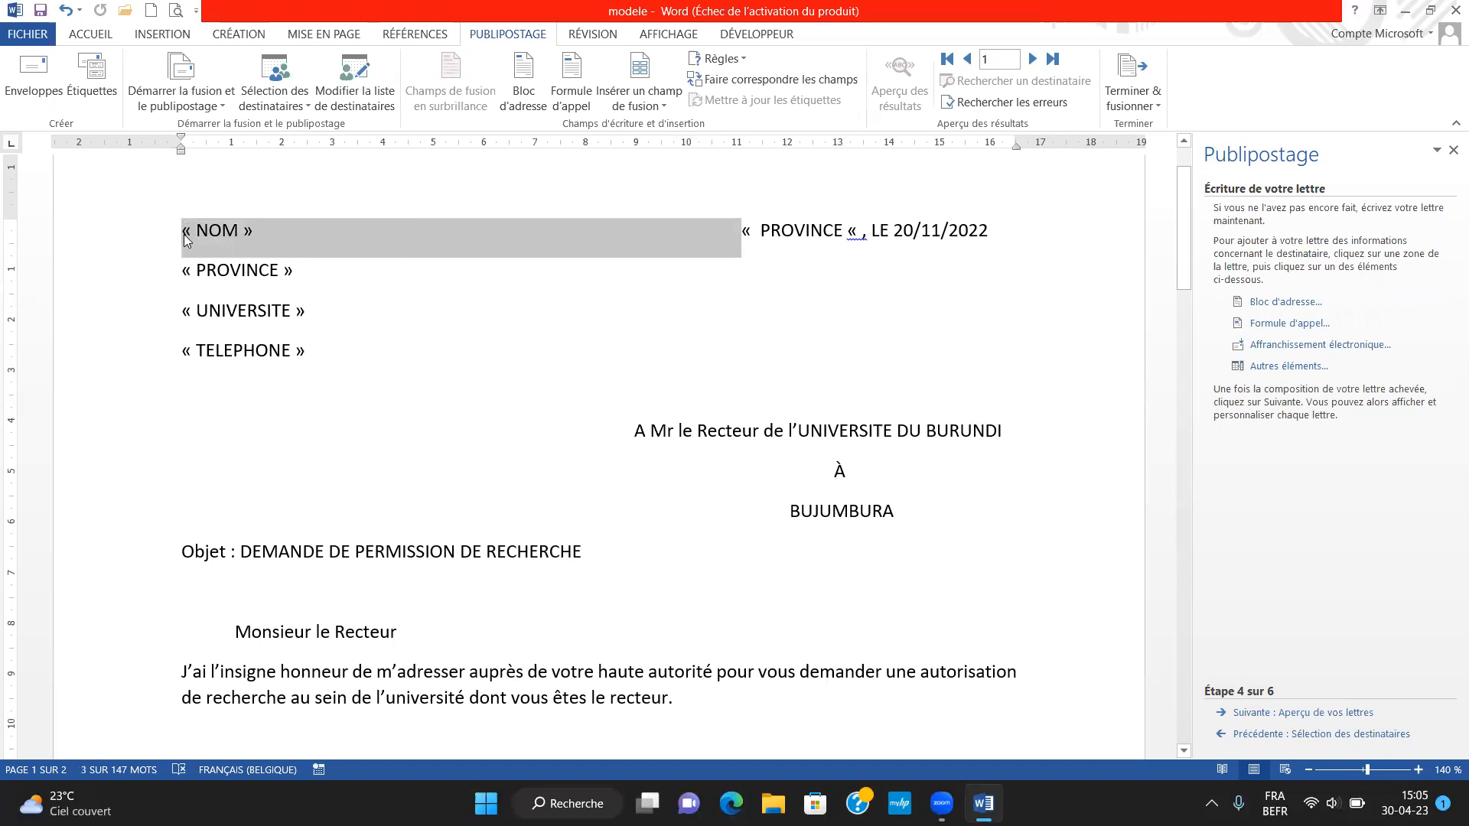
pyautogui.click(185, 238)
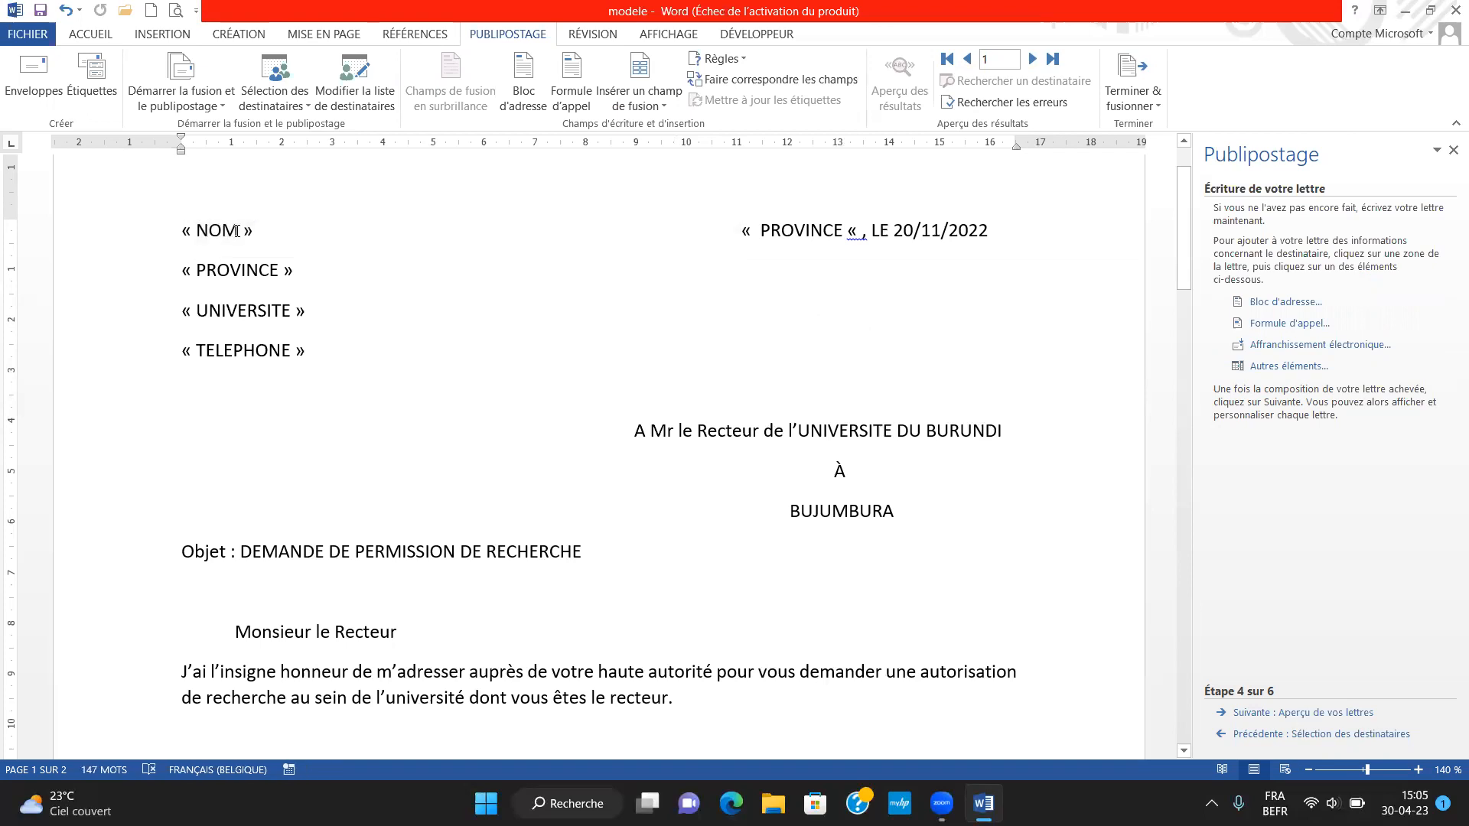
pyautogui.moveTo(213, 233); pyautogui.dragTo(180, 234)
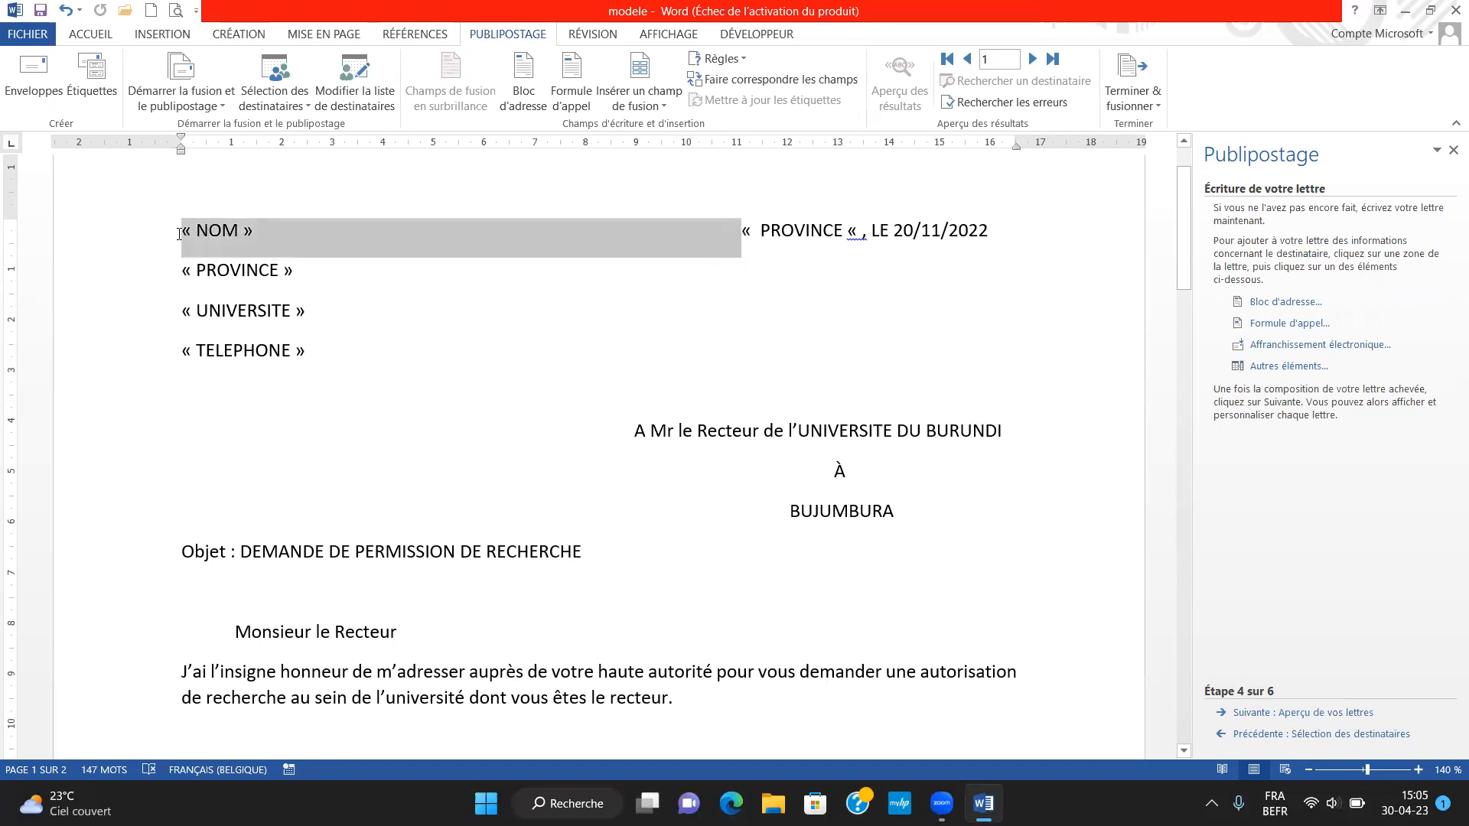
pyautogui.click(179, 232)
pyautogui.moveTo(181, 230); pyautogui.dragTo(256, 230)
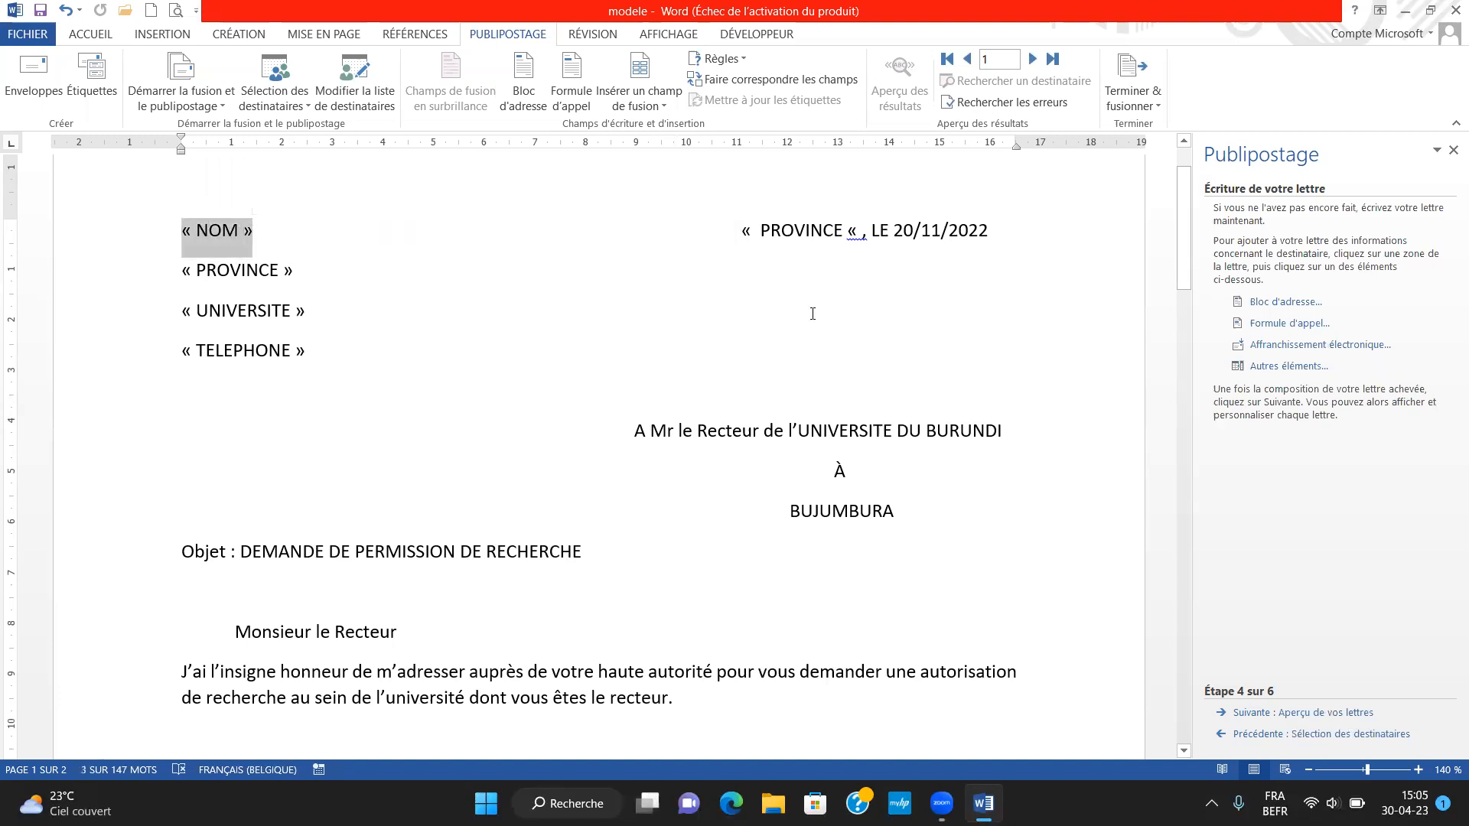
pyautogui.click(1273, 369)
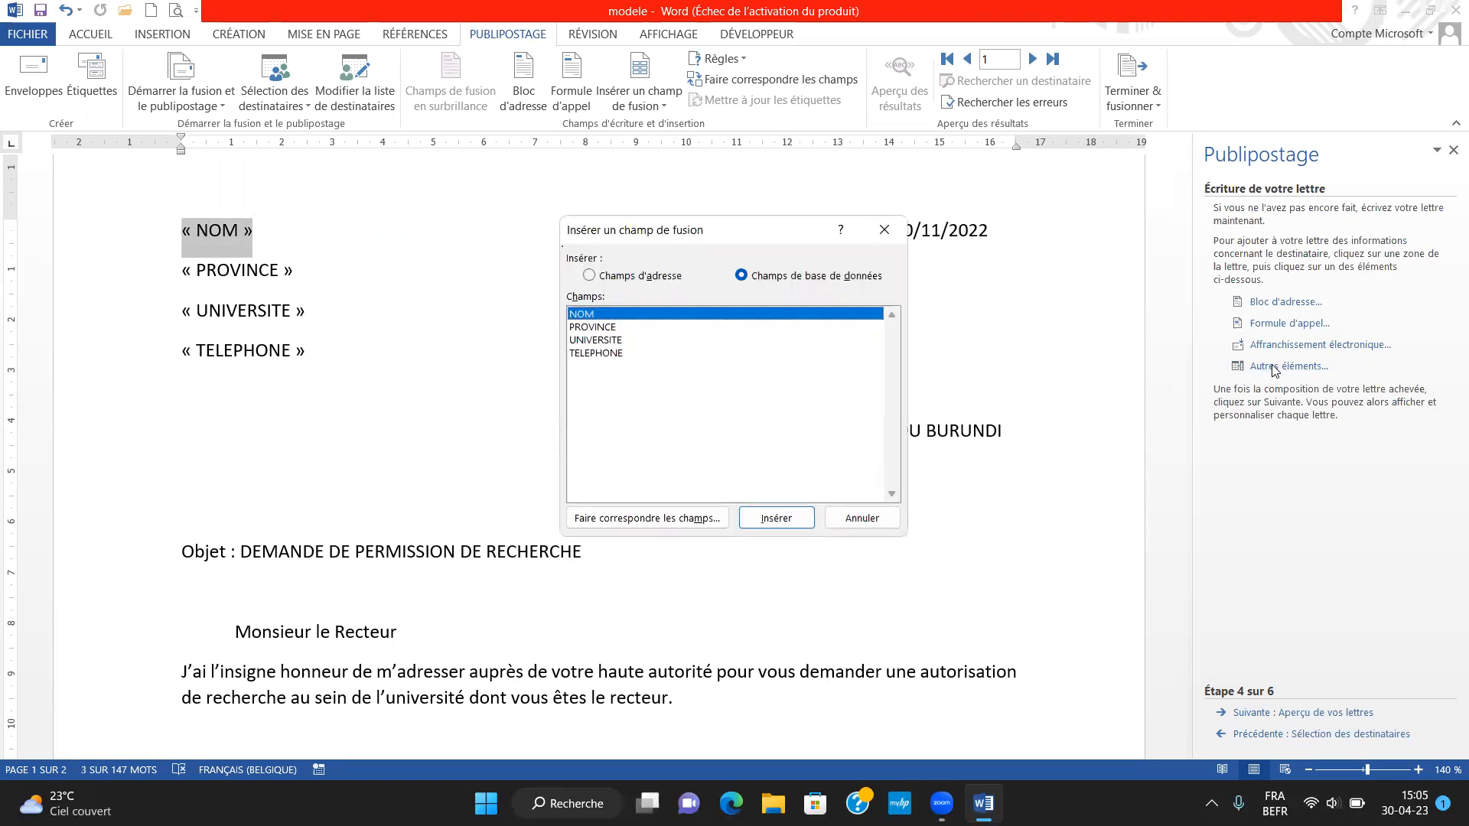